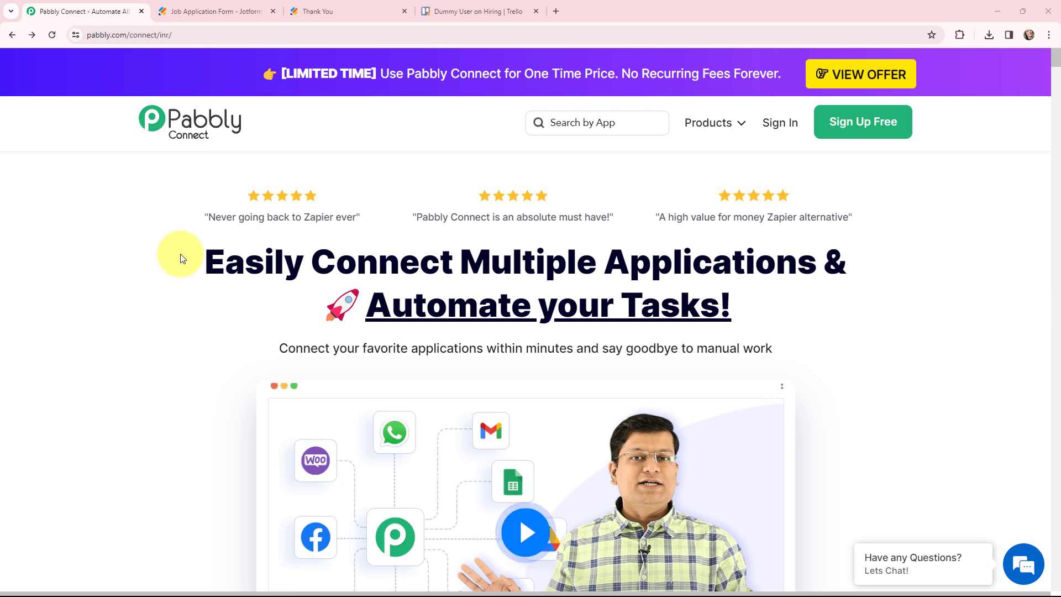
# Examine the Jotform job application form, the submission confirmation page, and the applicant's Trello card with its resume attachment
pyautogui.click(221, 11)
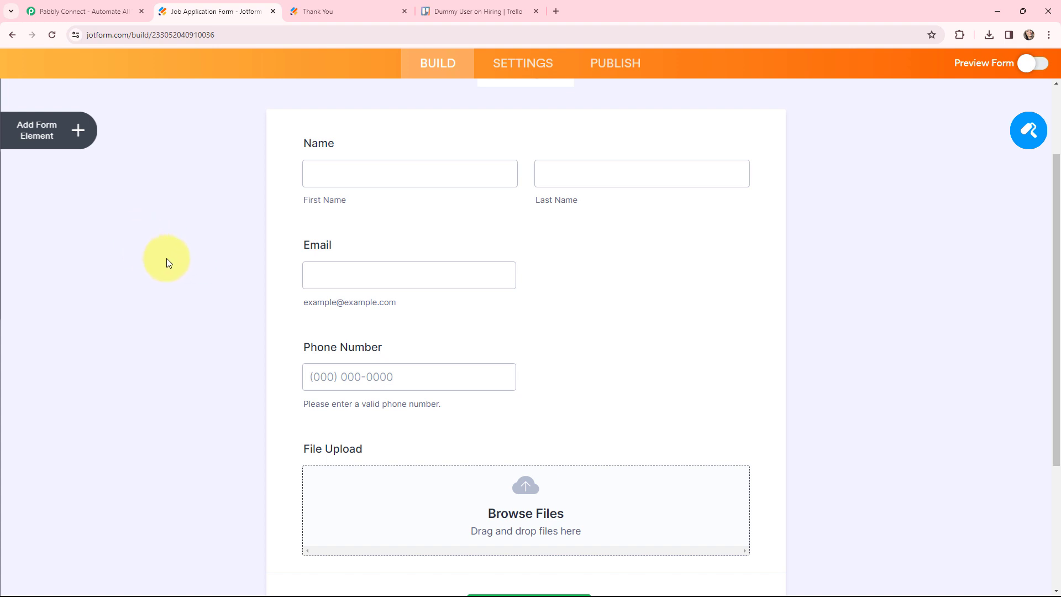
pyautogui.hotkey('ctrl', 'Tab')
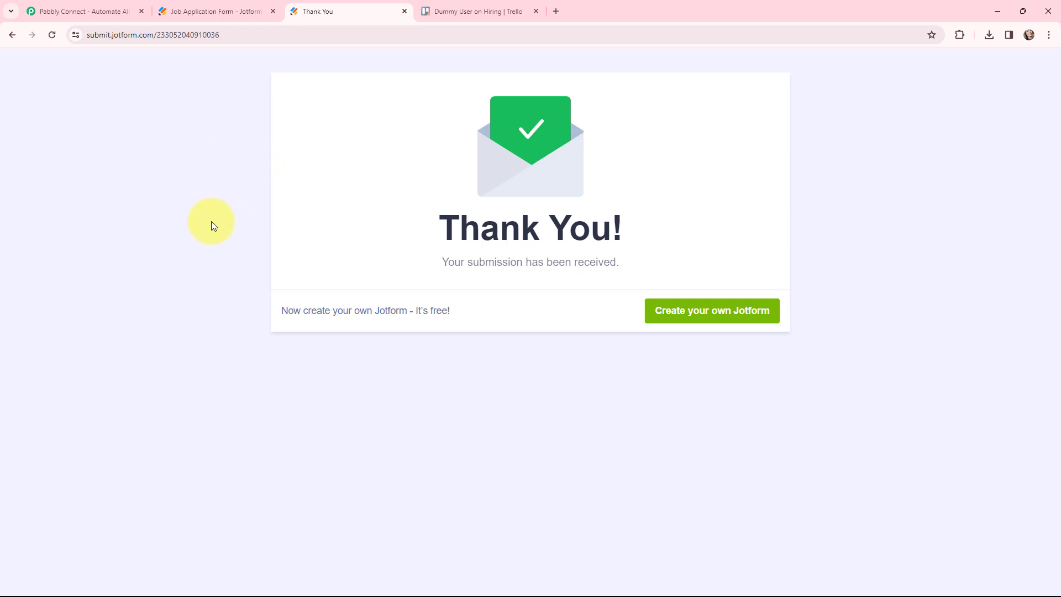
pyautogui.click(443, 15)
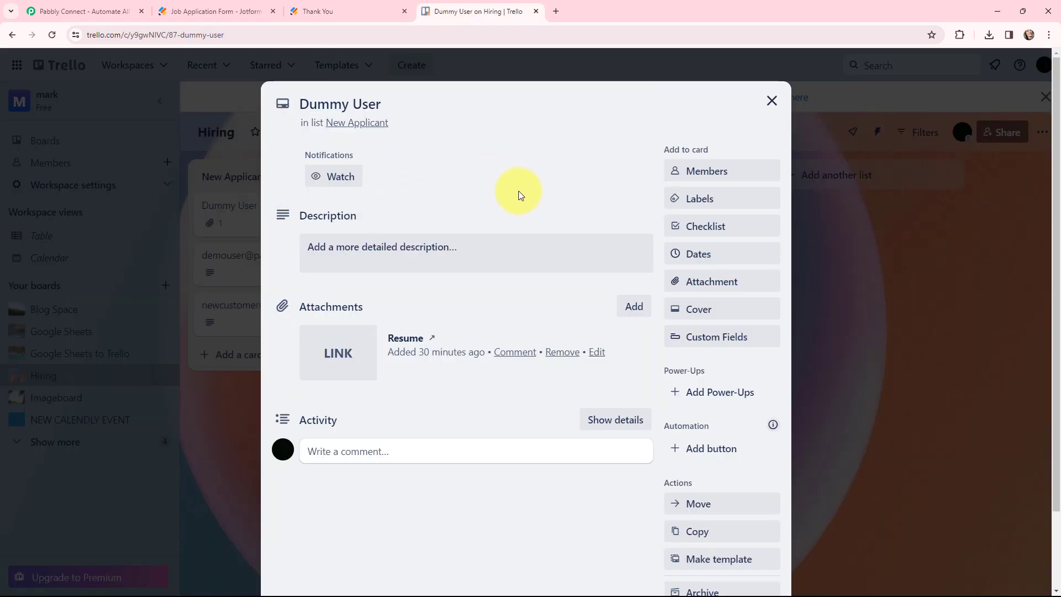
# Switch to the Pabbly website, sign in to the account, and access Pabbly Connect
pyautogui.click(86, 12)
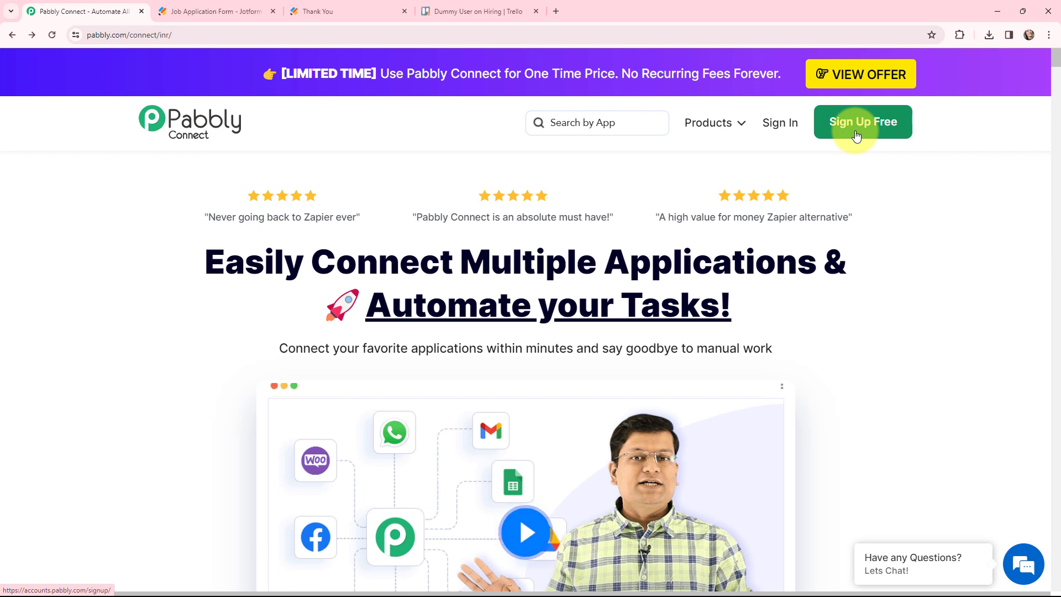
pyautogui.click(781, 124)
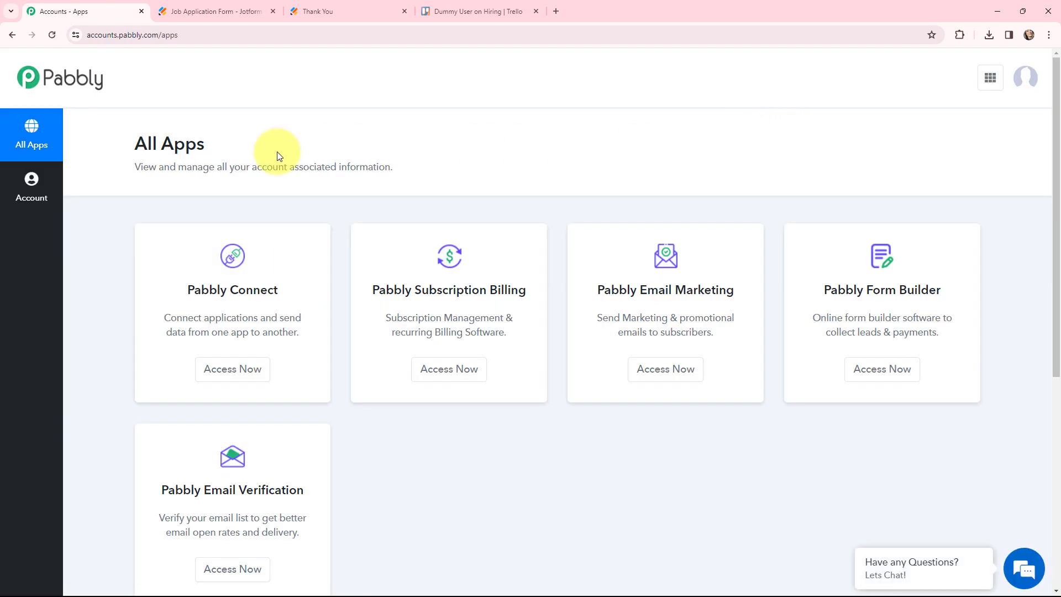
pyautogui.click(230, 371)
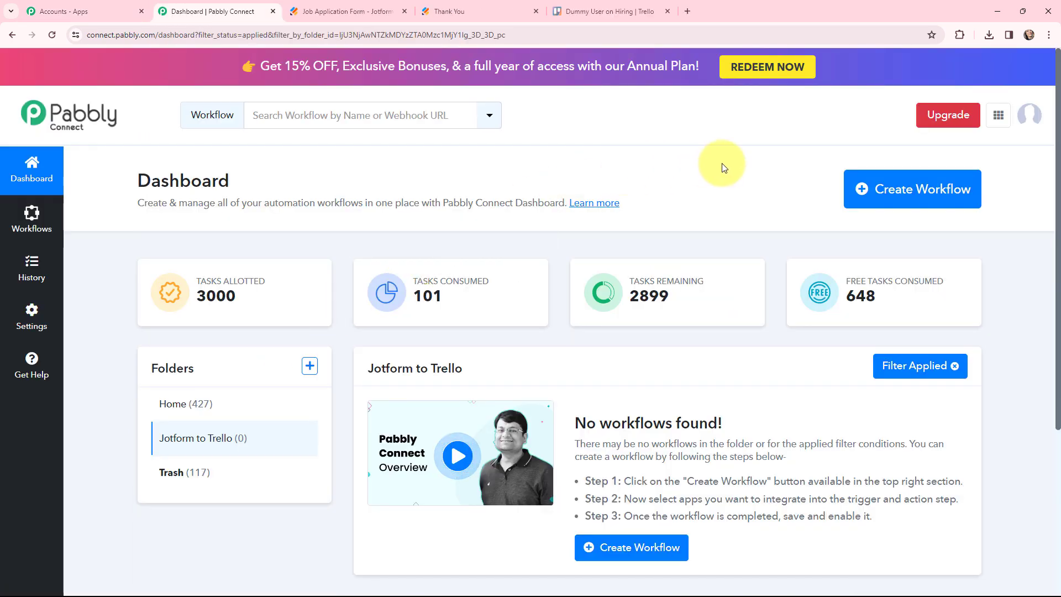
# Create a workflow named "Add Attachment in Trello Card on Jotform submission" in the Jotform to Trello folder
pyautogui.click(891, 188)
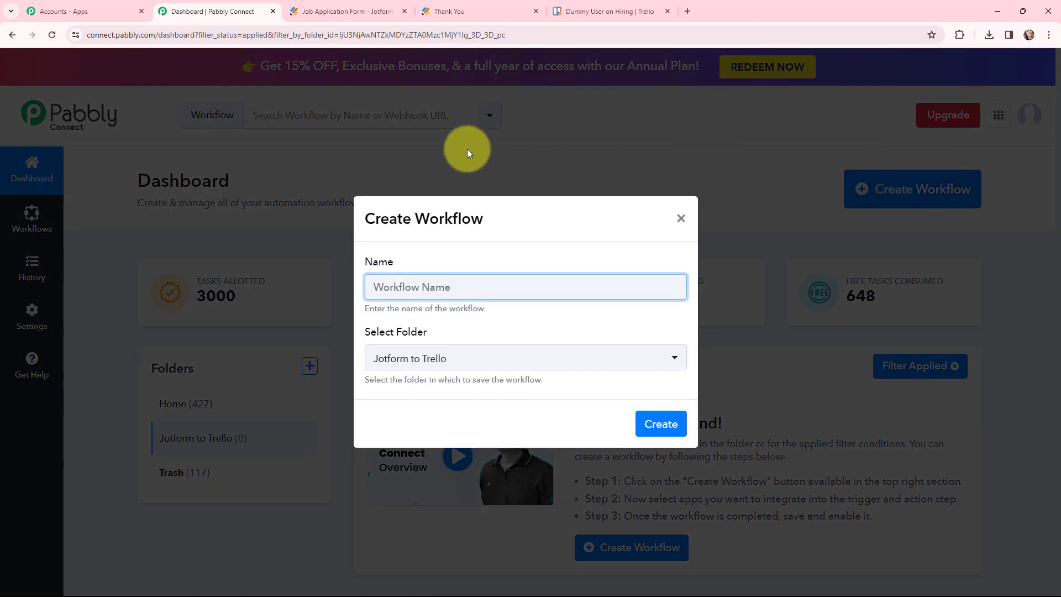
pyautogui.write('Add Attachment in Trello Card on Jotform submission')
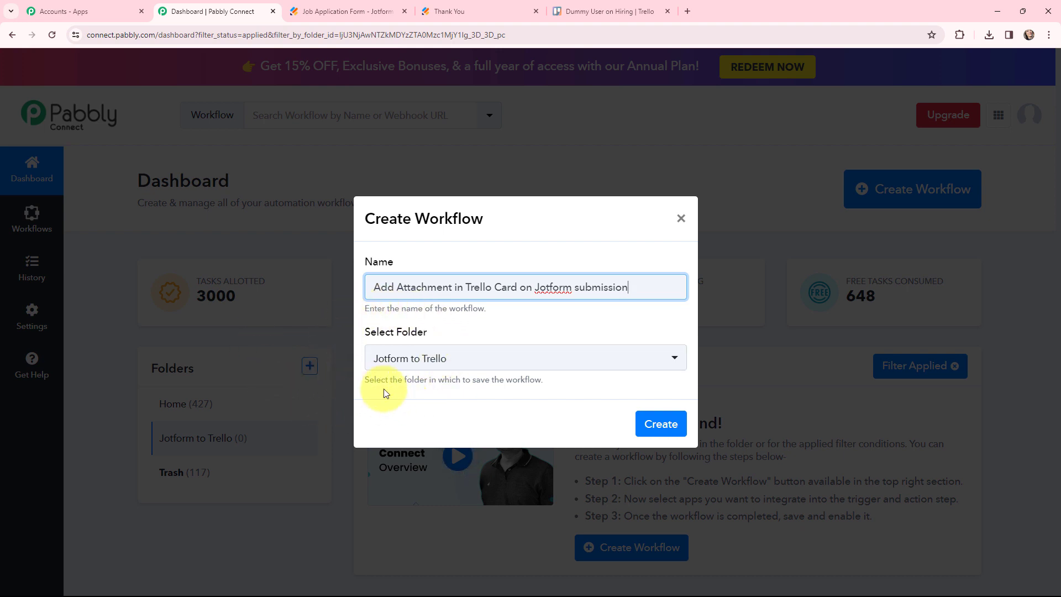
pyautogui.click(665, 423)
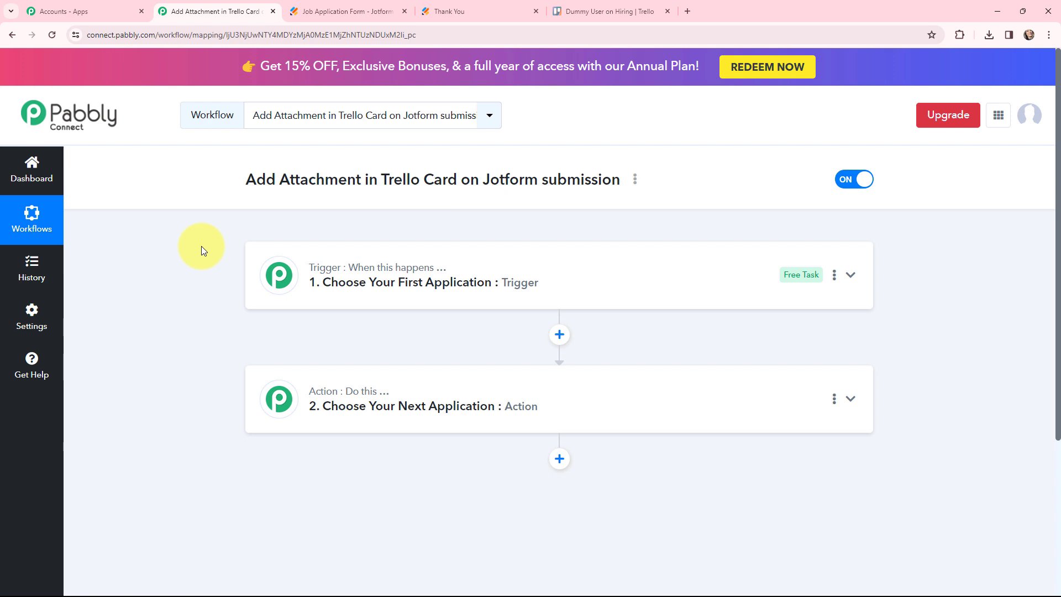
# Review the example applicant card in Trello and the Jotform confirmation page
pyautogui.moveTo(323, 392)
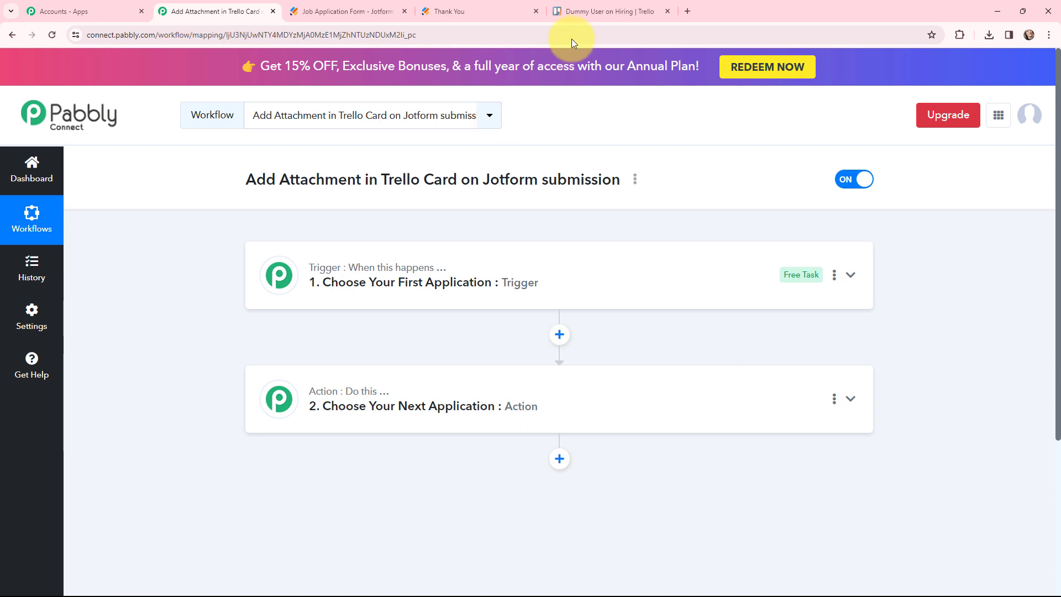
pyautogui.click(560, 11)
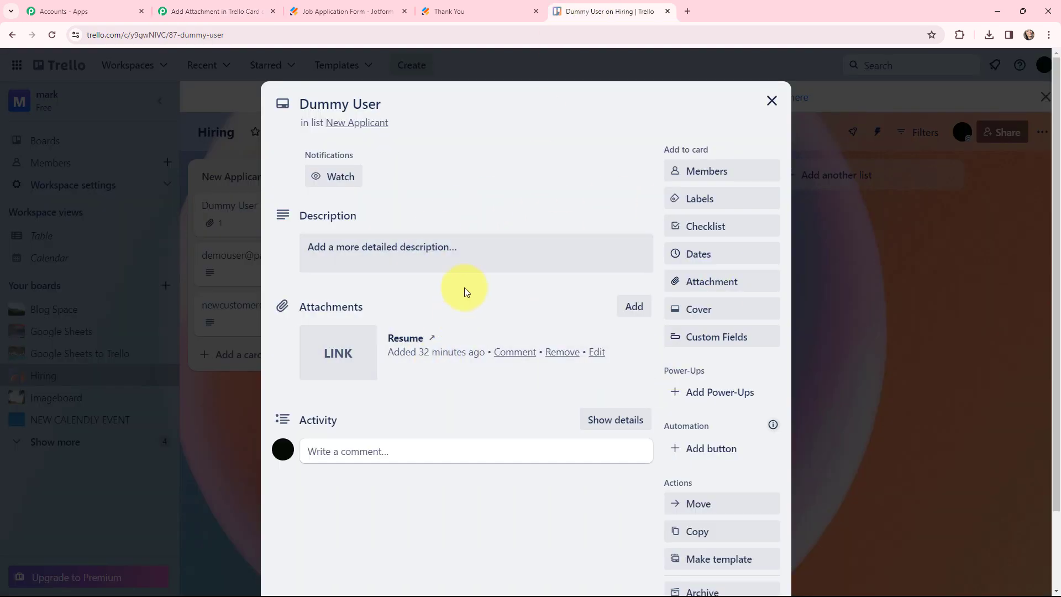
pyautogui.click(449, 11)
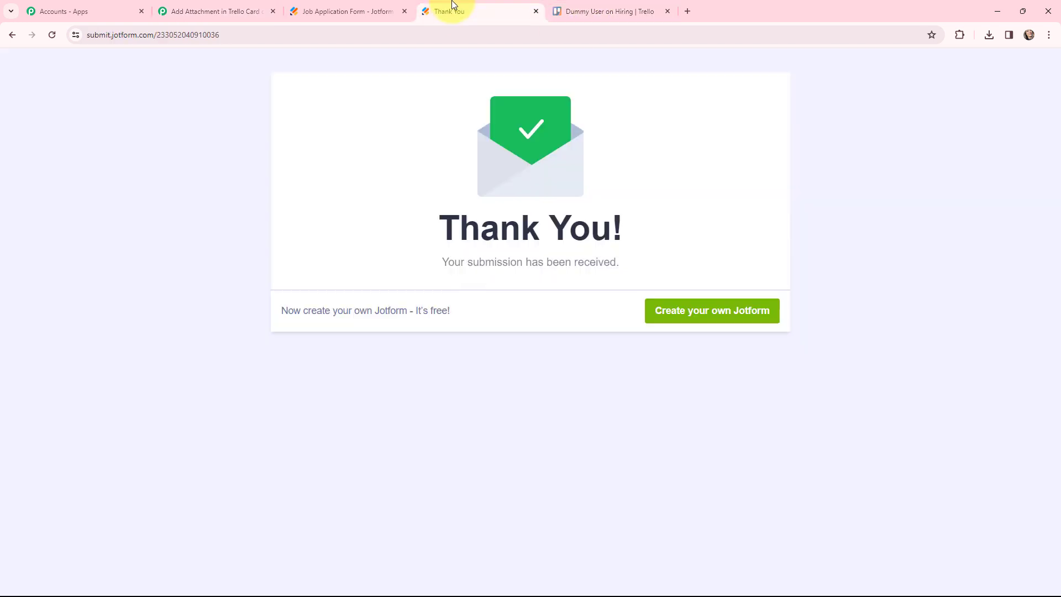
# Return to the Pabbly Connect workflow and set its trigger to Jotform with the New Response event
pyautogui.click(236, 11)
pyautogui.click(284, 269)
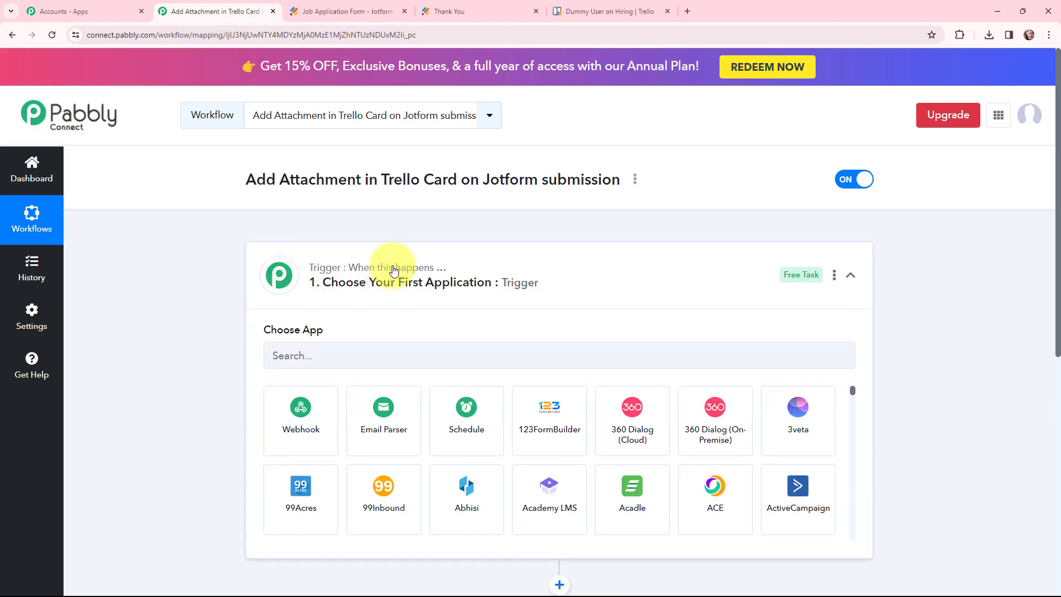
pyautogui.click(309, 357)
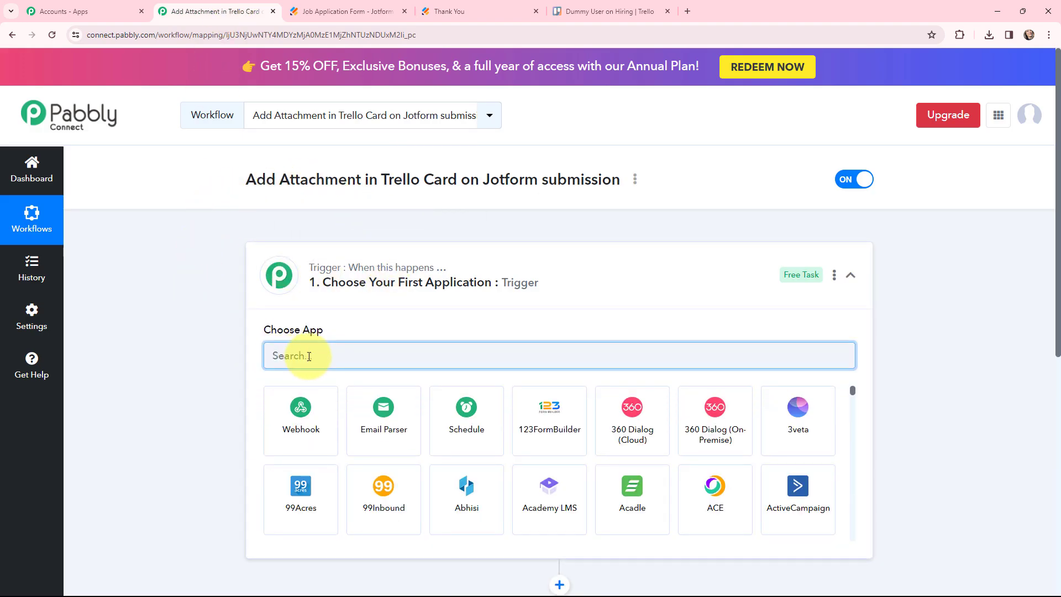
pyautogui.write('jotf')
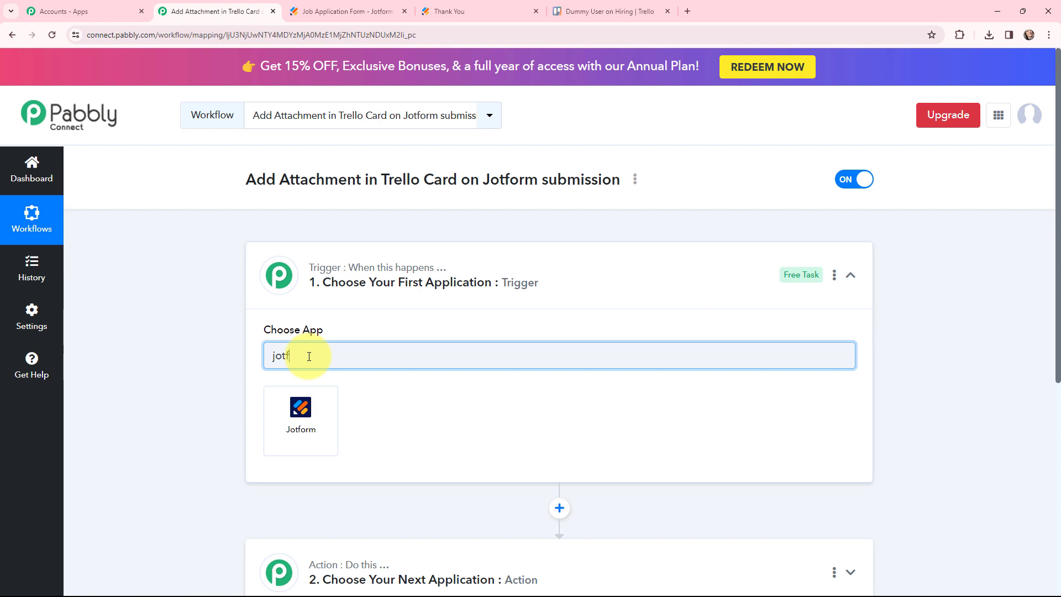
pyautogui.click(303, 426)
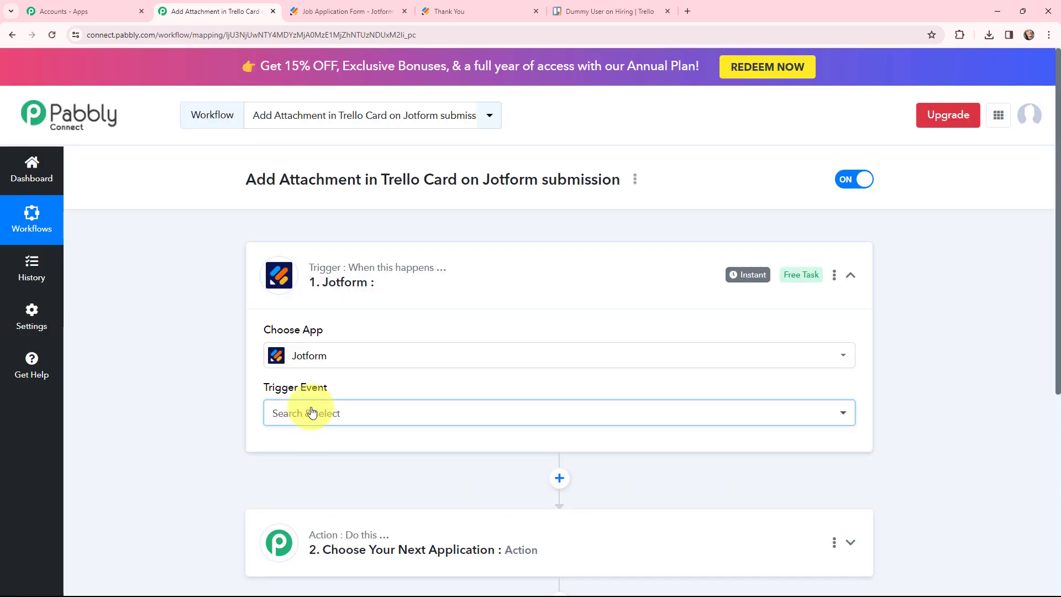
pyautogui.click(307, 414)
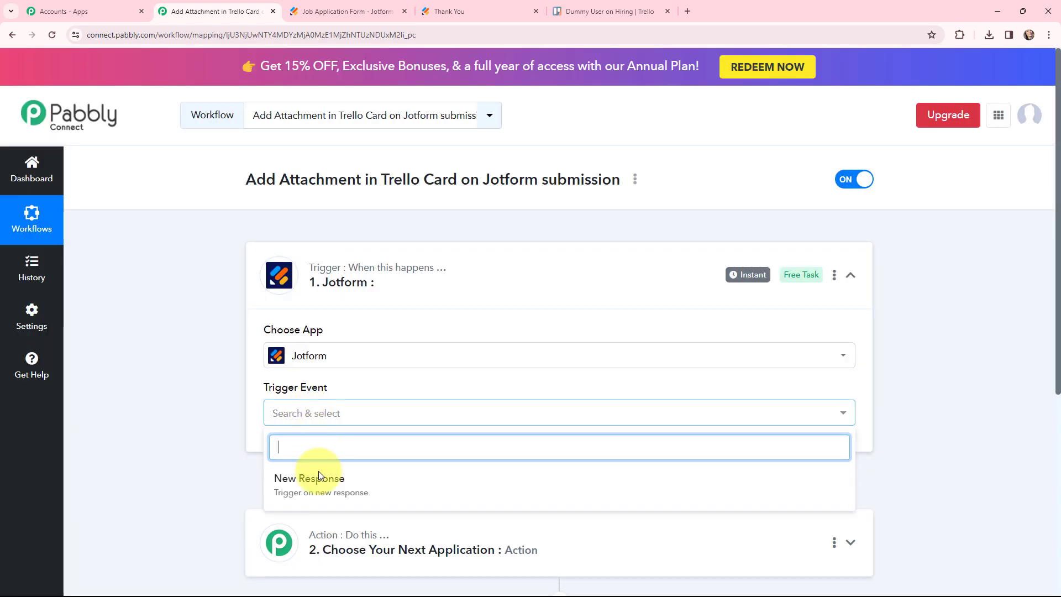
pyautogui.click(382, 480)
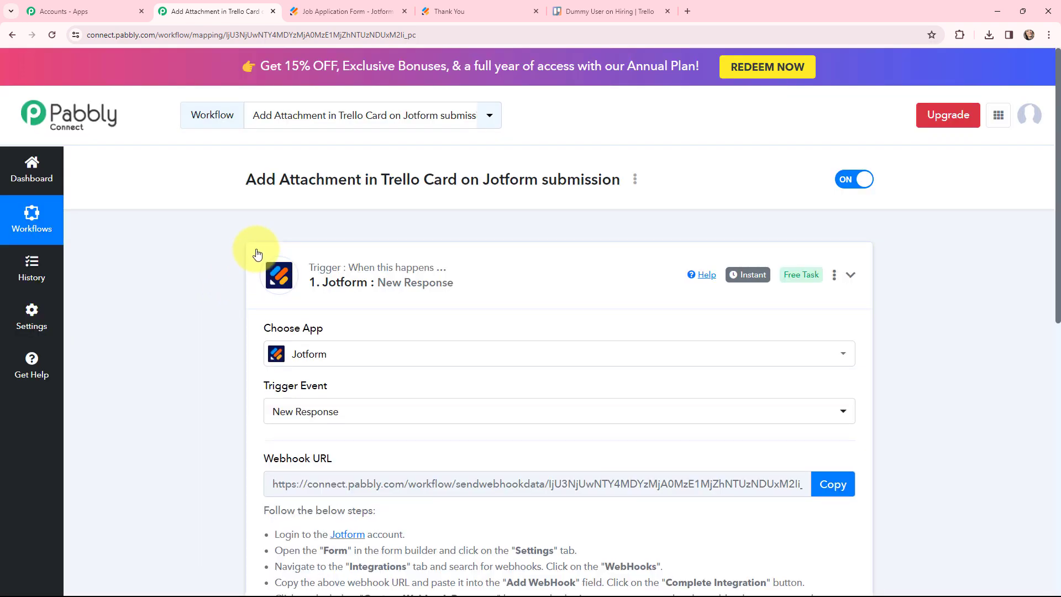
pyautogui.click(257, 254)
# Set the first action to Trello with the "Create a Card (With Markdown type Description)" event
pyautogui.click(270, 389)
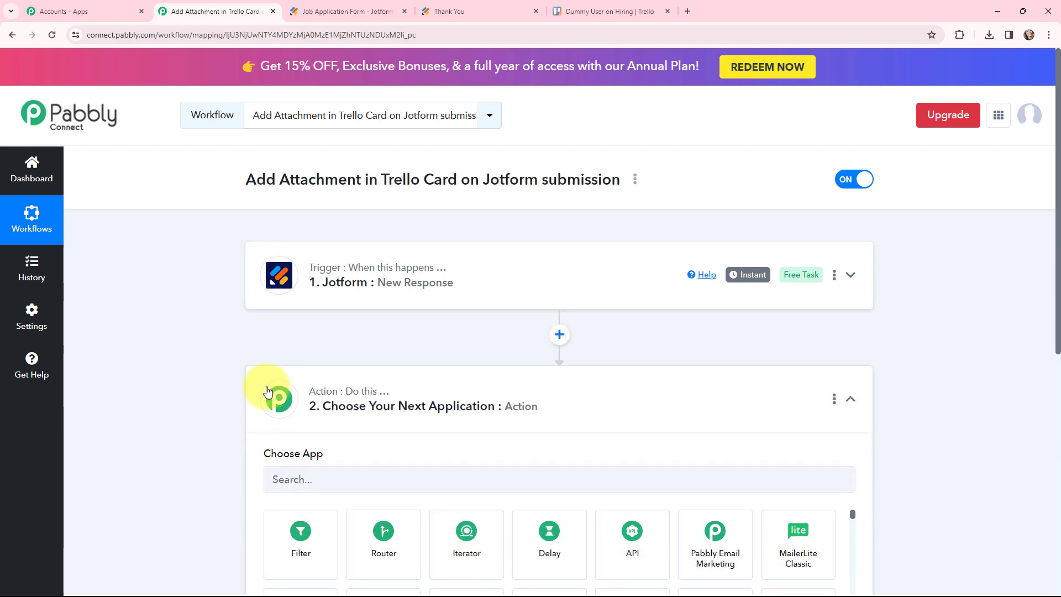
pyautogui.click(377, 285)
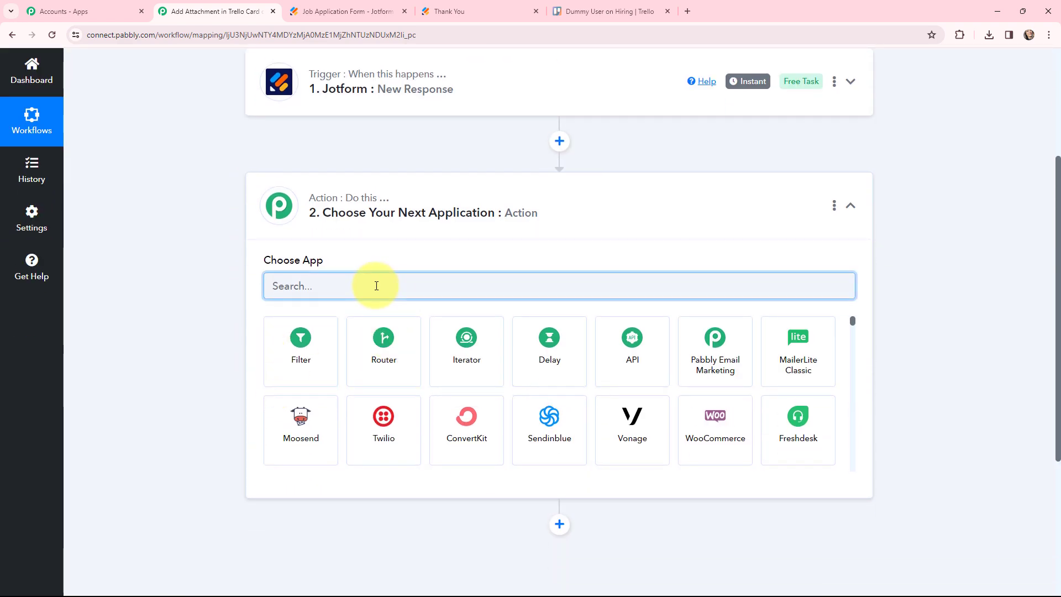
pyautogui.write('trello')
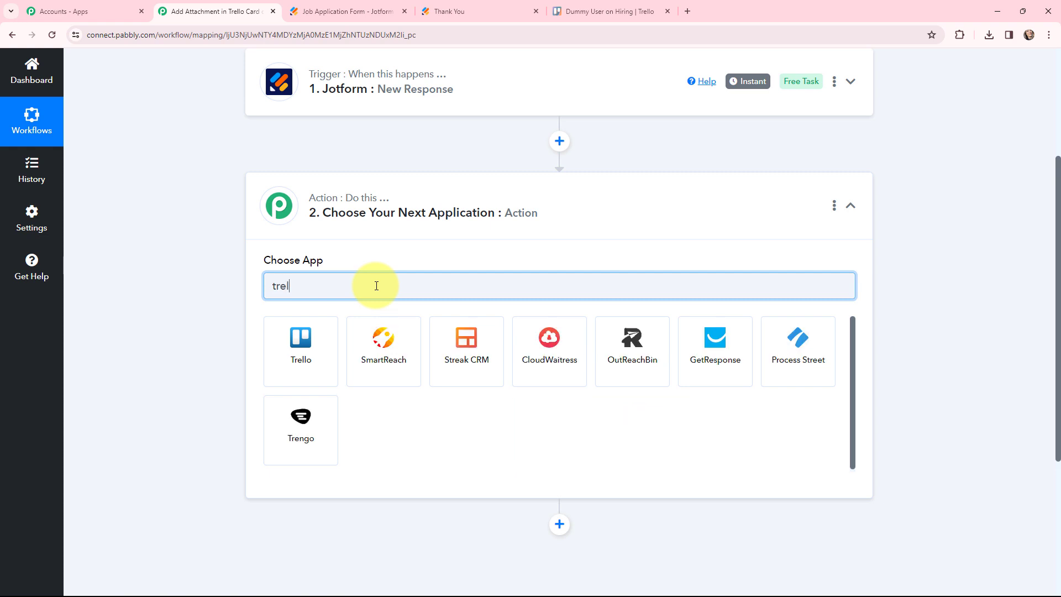
pyautogui.click(292, 347)
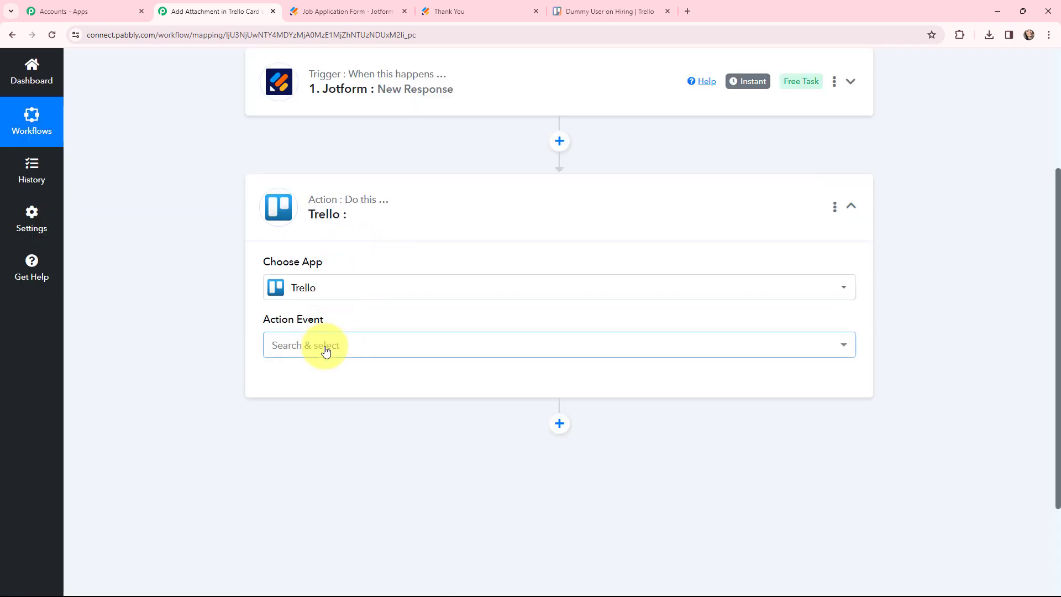
pyautogui.click(325, 348)
pyautogui.write('cre')
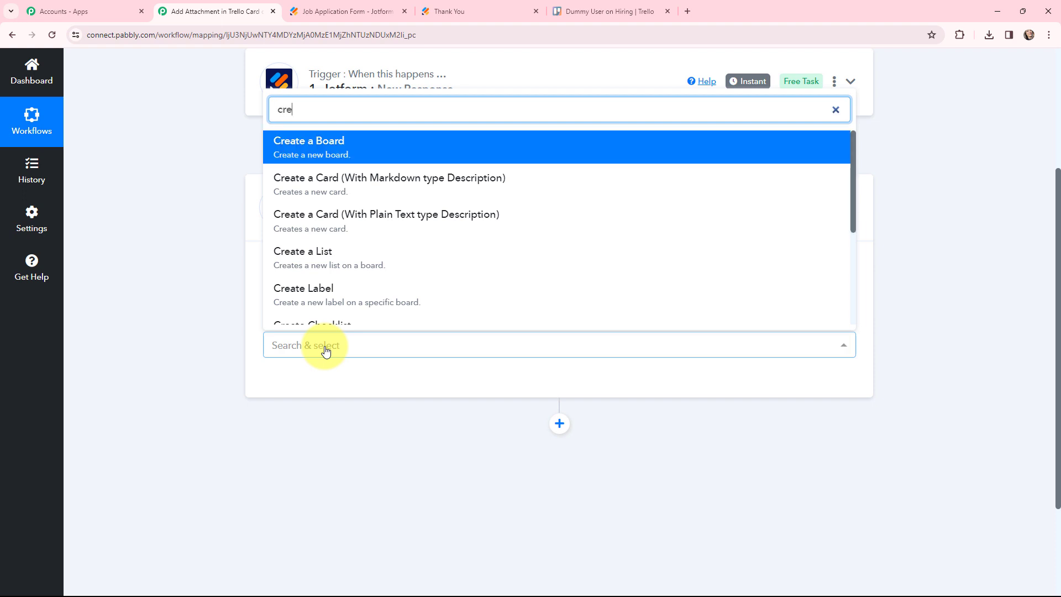
pyautogui.click(391, 196)
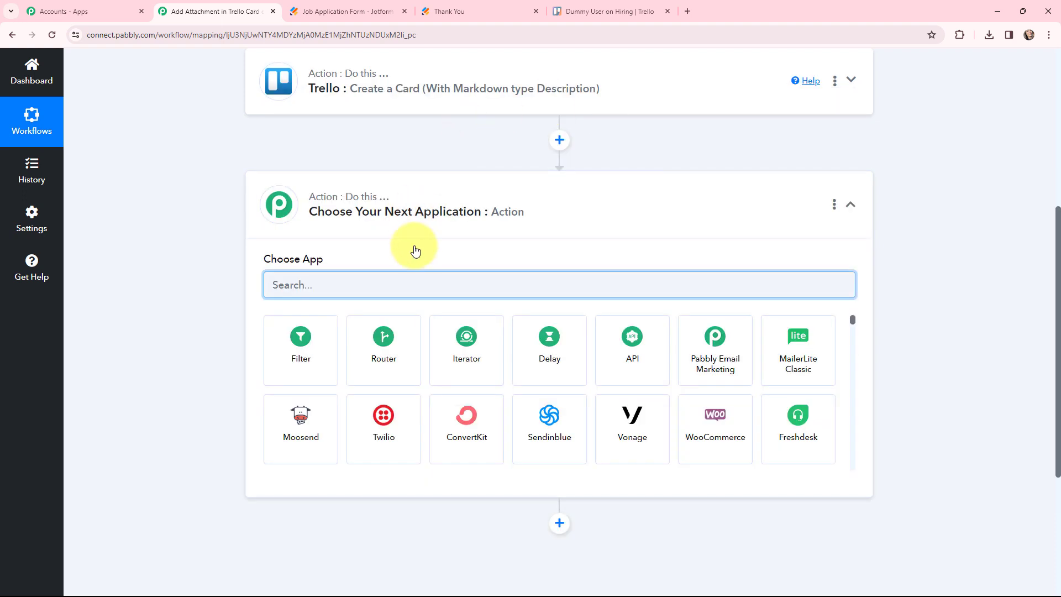
# Set the next action to Trello with the "Create Attachment On Card" event
pyautogui.write('trello')
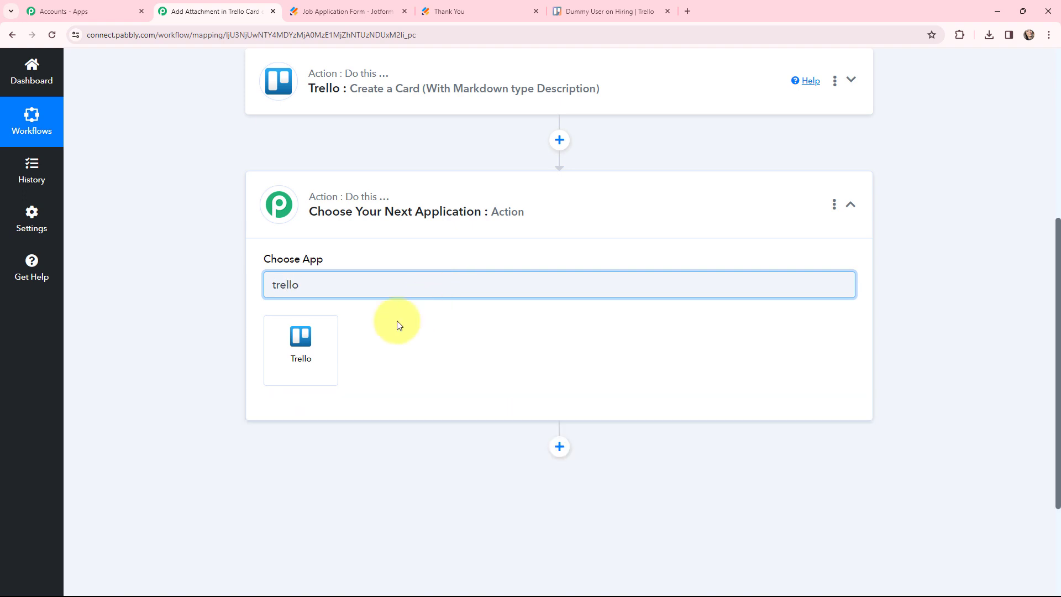
pyautogui.click(295, 344)
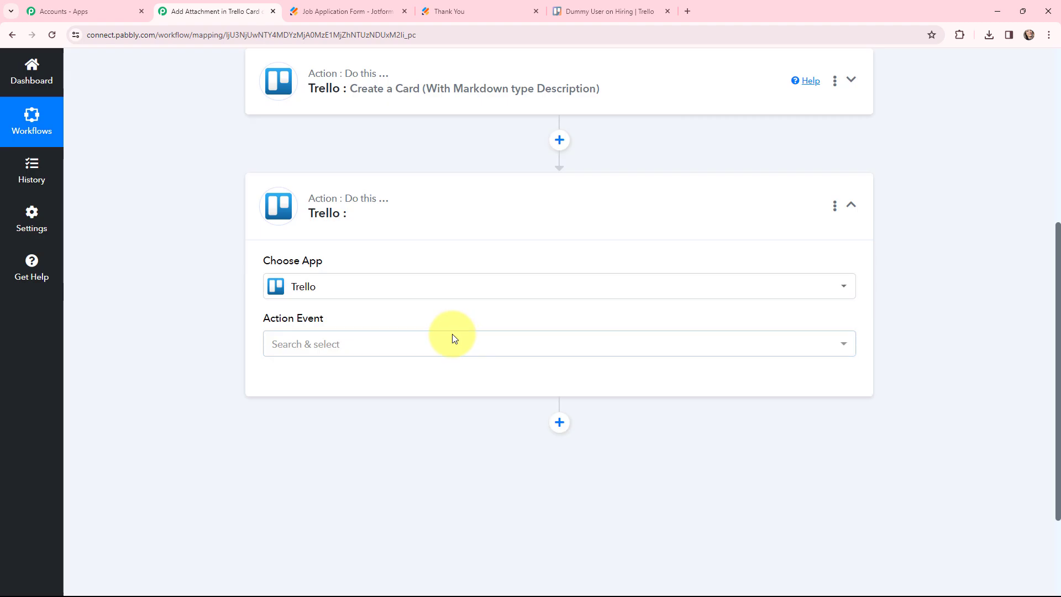
pyautogui.click(399, 343)
pyautogui.write('att')
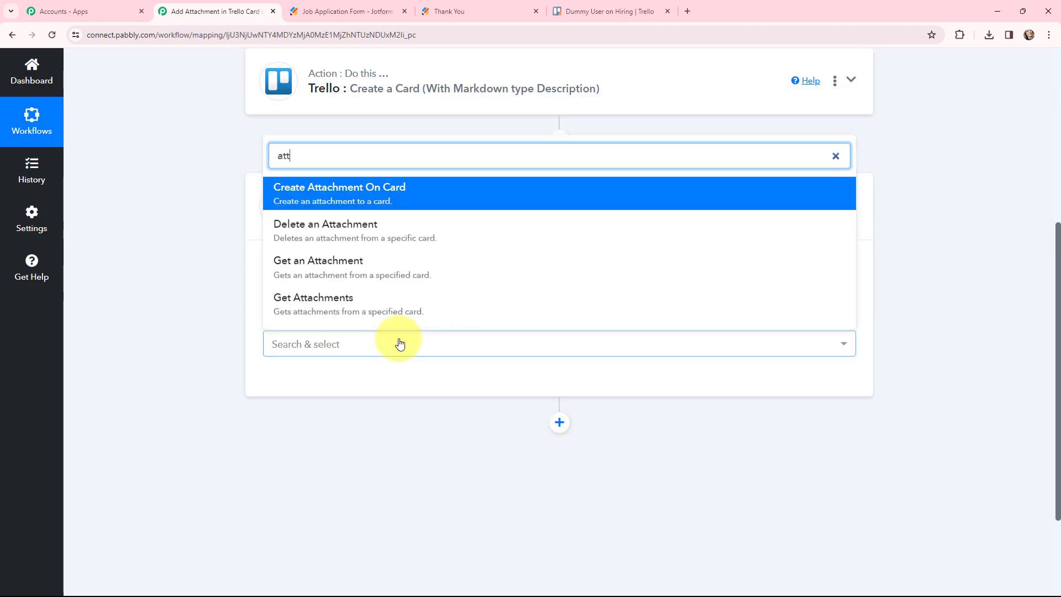
pyautogui.click(373, 203)
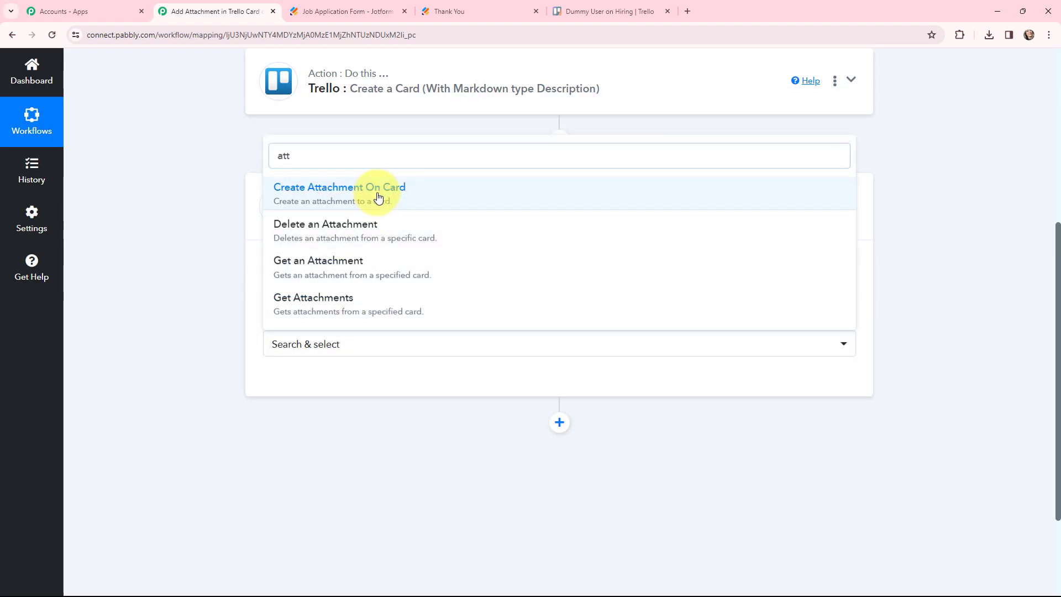
pyautogui.click(280, 200)
pyautogui.scroll(6, 198, 221)
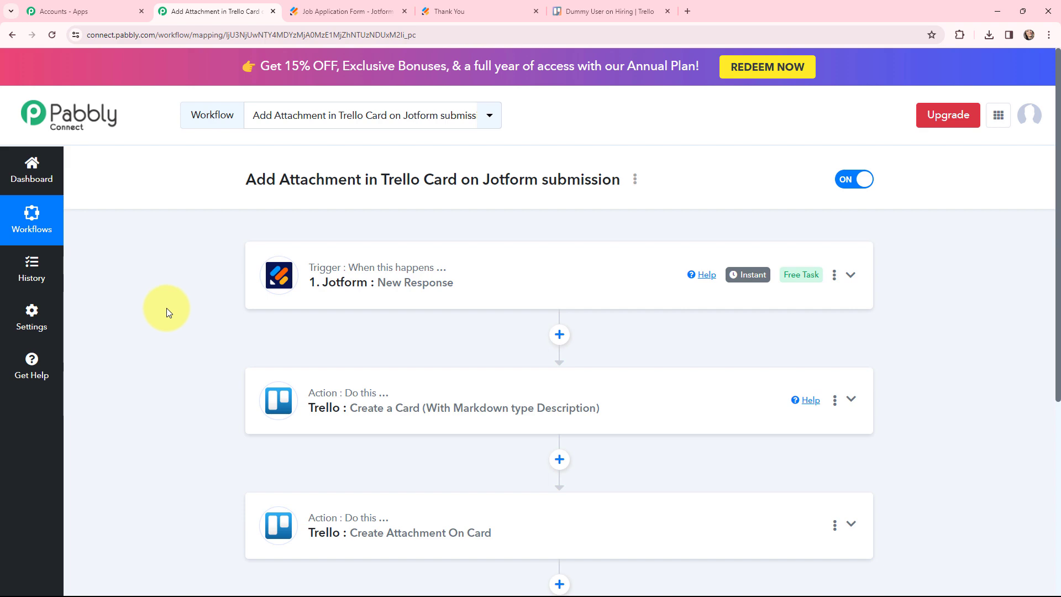
# Expand the Jotform trigger and read its webhook setup instructions
pyautogui.click(286, 284)
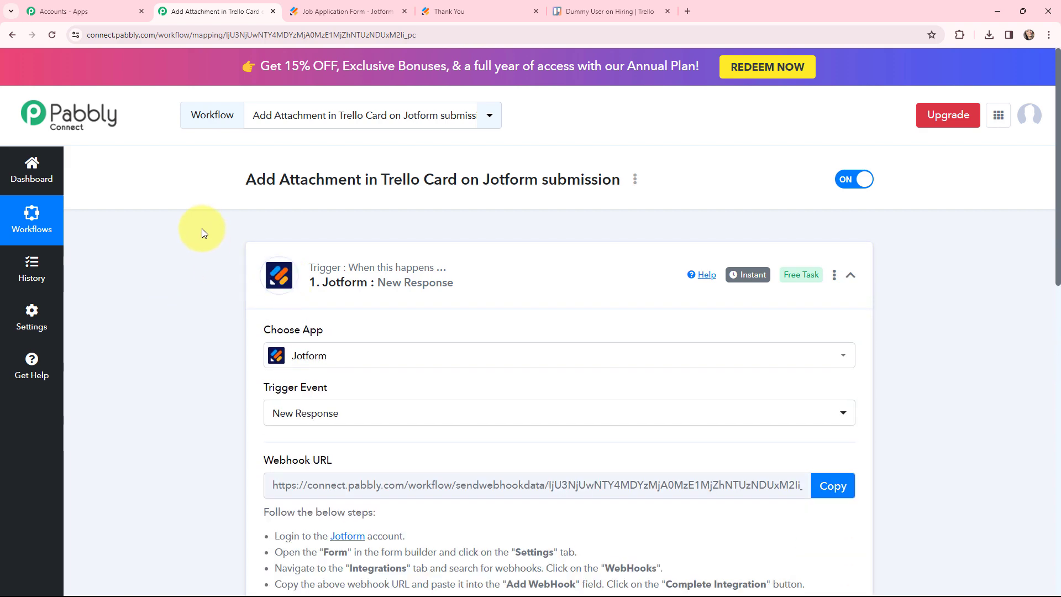
pyautogui.scroll(-2, 200, 223)
pyautogui.scroll(-2, 200, 224)
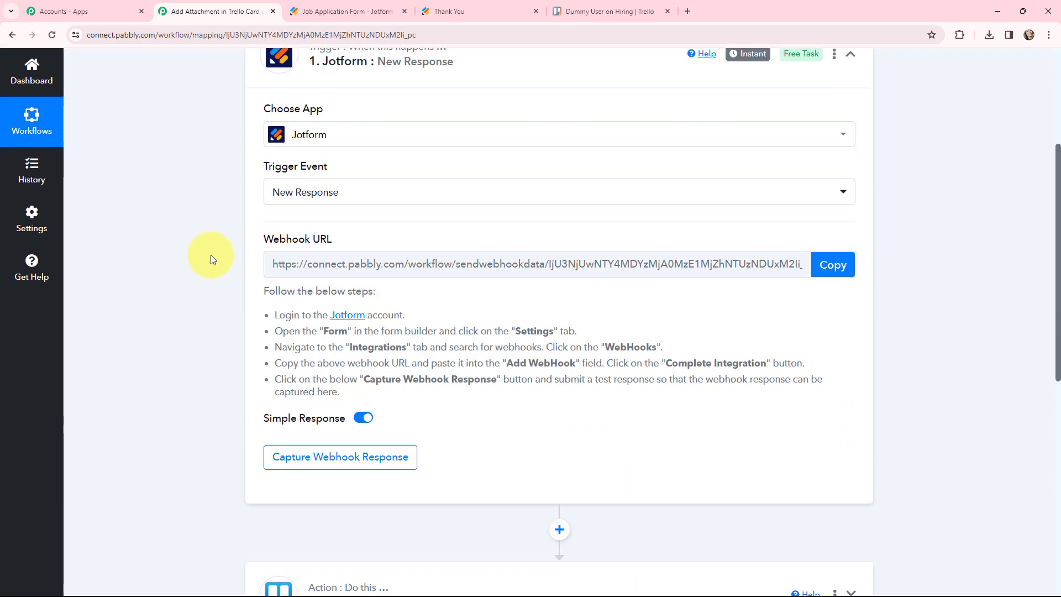
pyautogui.scroll(2, 211, 254)
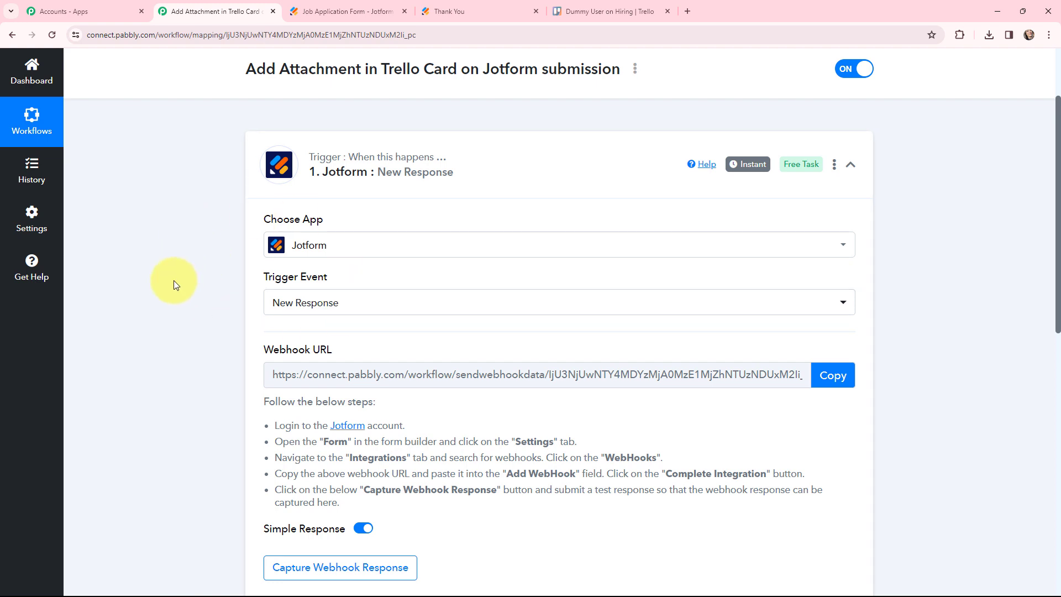
pyautogui.moveTo(249, 399); pyautogui.dragTo(343, 504)
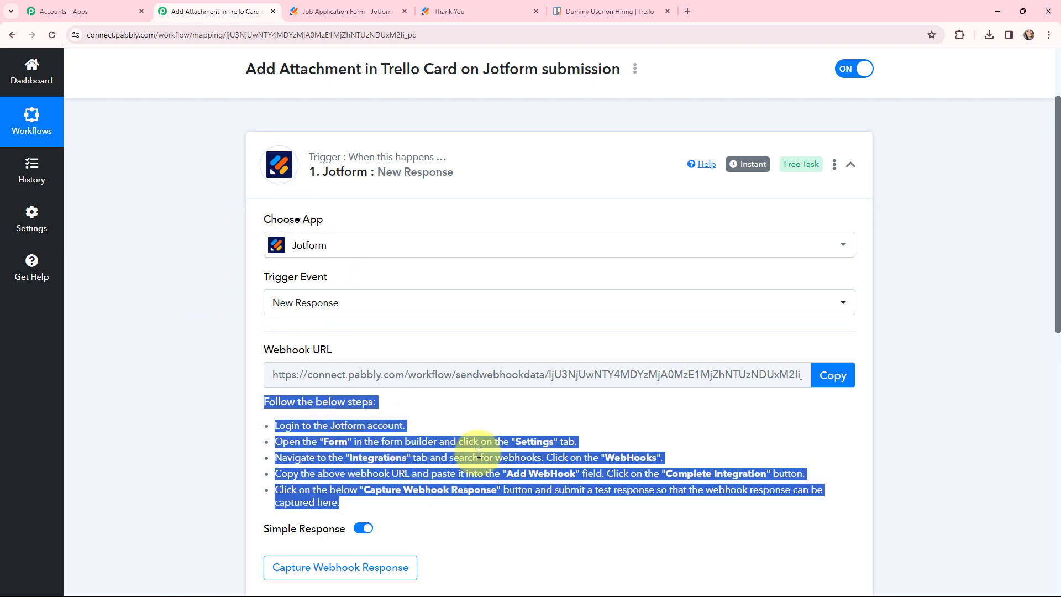
pyautogui.click(279, 346)
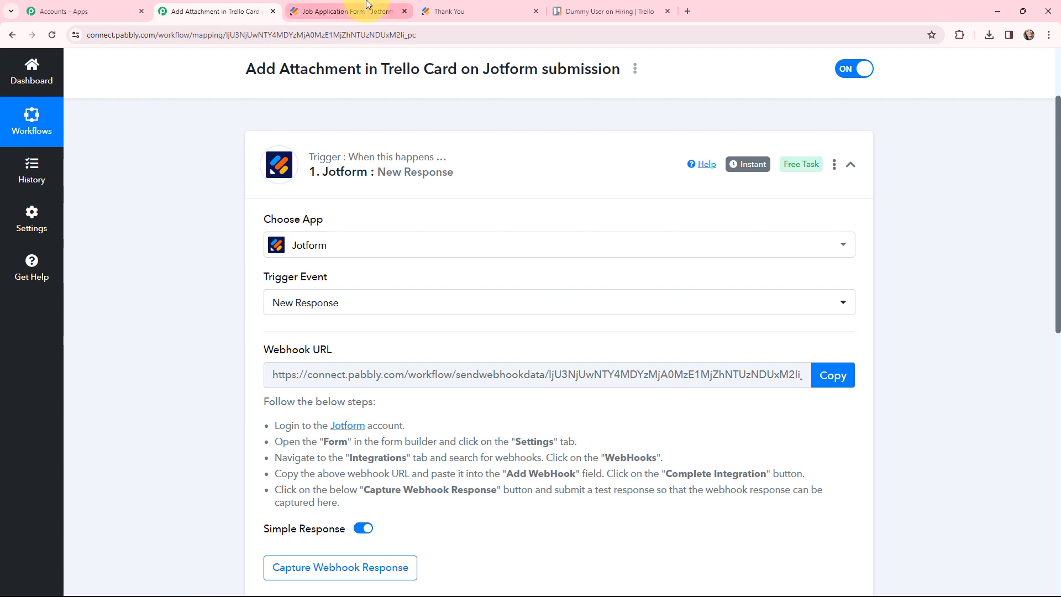
# Switch to the Job Application Form in Jotform, search its integration settings for "web" and open the WebHooks integration
pyautogui.click(298, 12)
pyautogui.scroll(2, 210, 210)
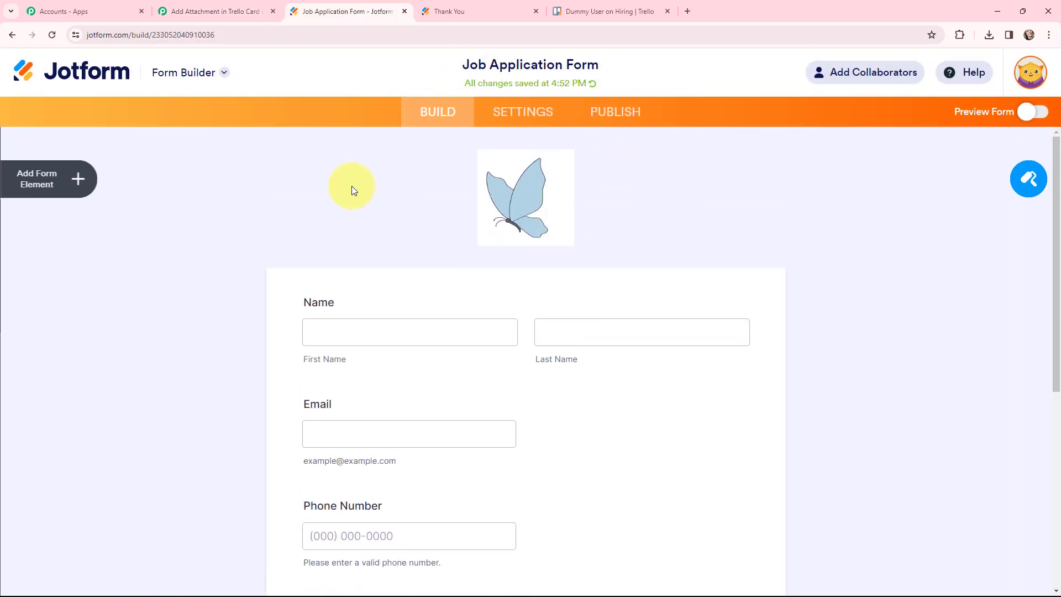
pyautogui.scroll(-3, 364, 173)
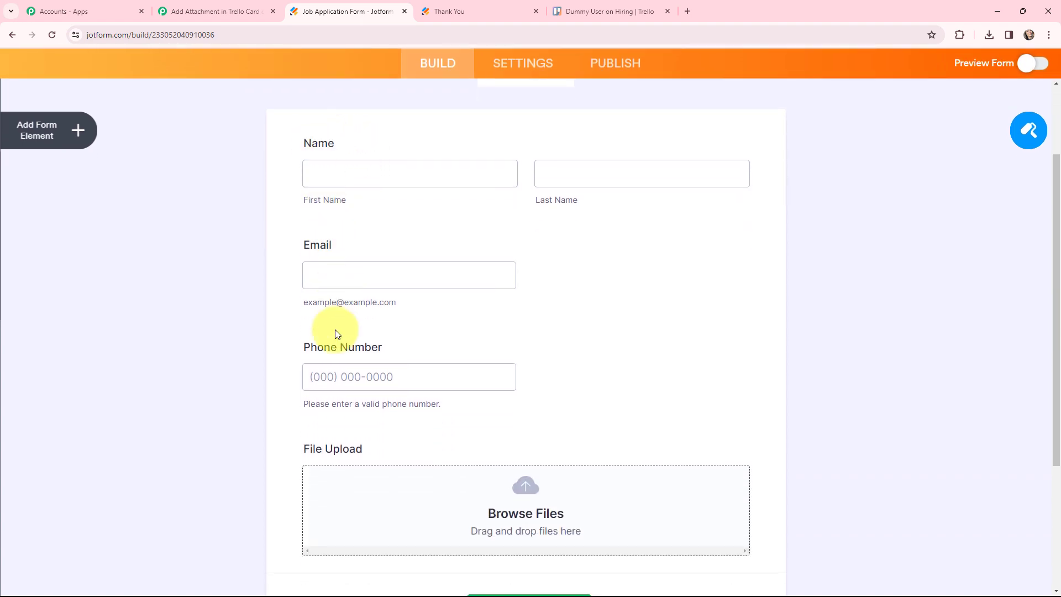
pyautogui.scroll(3, 635, 384)
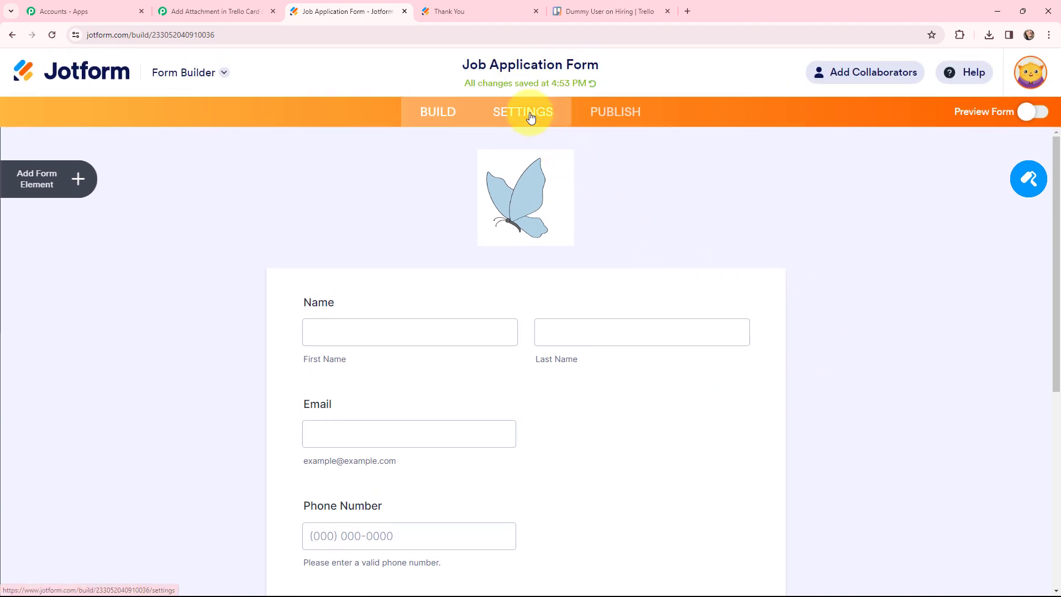
pyautogui.click(531, 117)
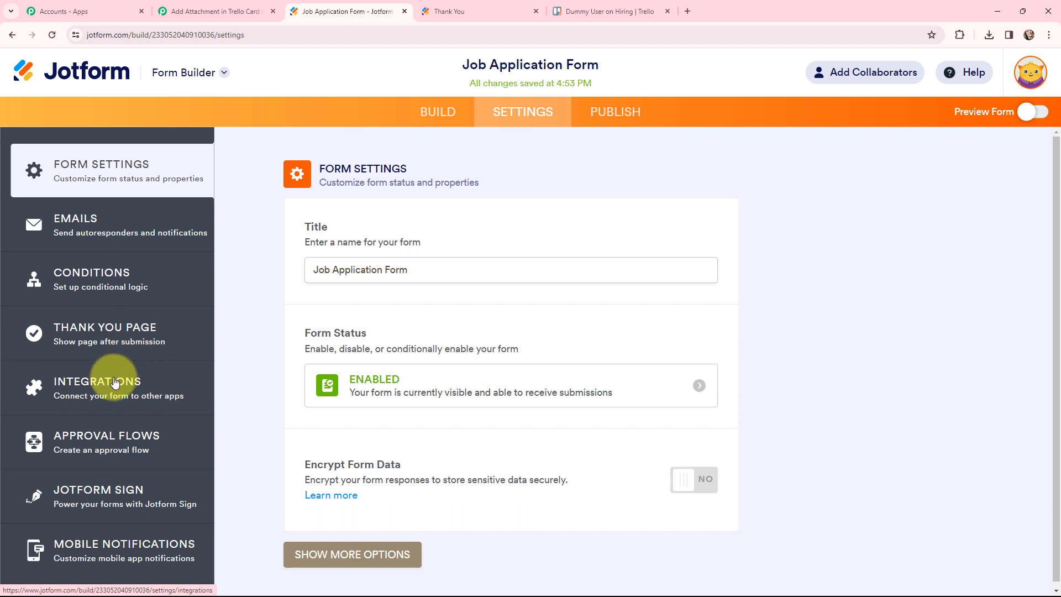
pyautogui.click(113, 382)
pyautogui.click(581, 210)
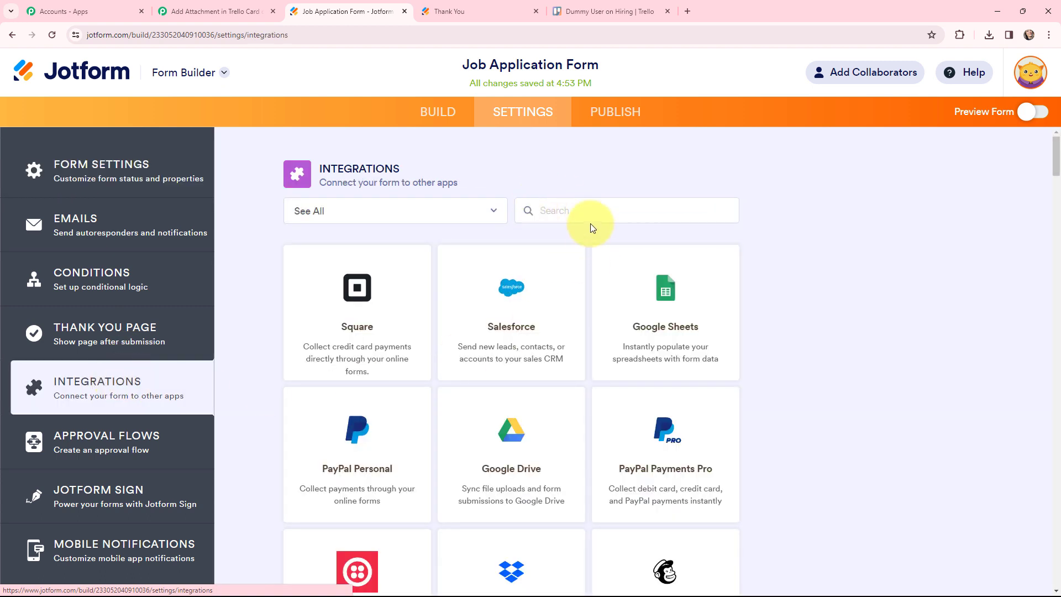
pyautogui.write('web')
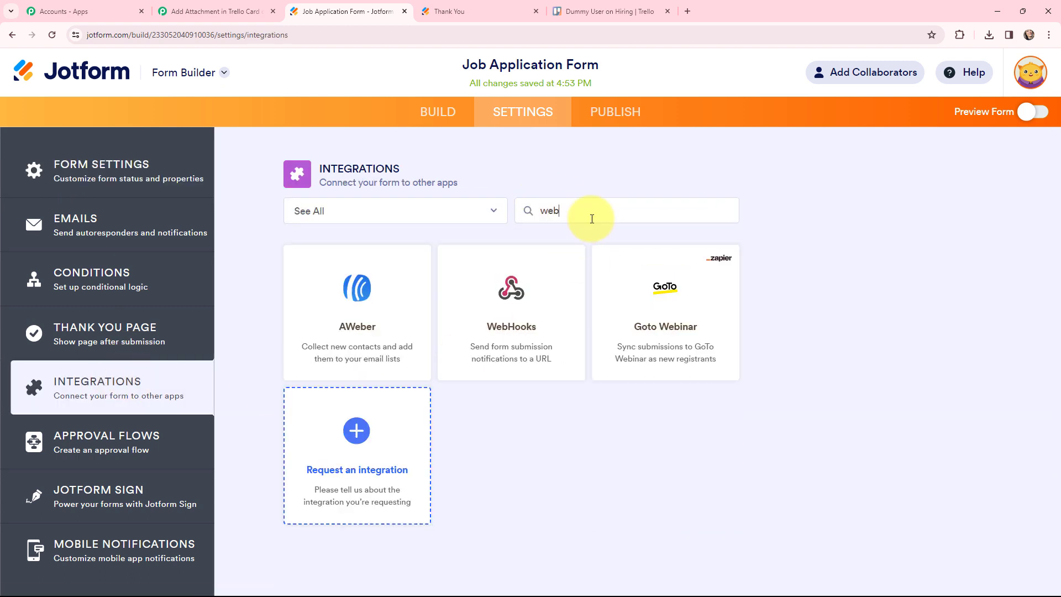
pyautogui.click(515, 286)
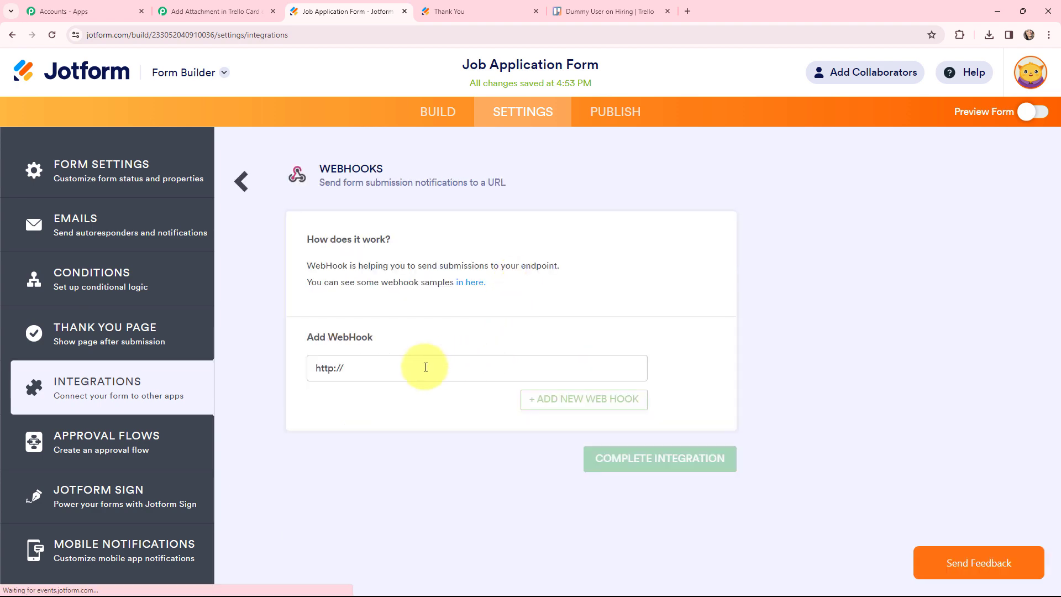
# Replace the Add WebHook address with the webhook URL copied from the Pabbly Connect trigger and complete the integration
pyautogui.moveTo(422, 365); pyautogui.dragTo(263, 391)
pyautogui.press('BackSpace')
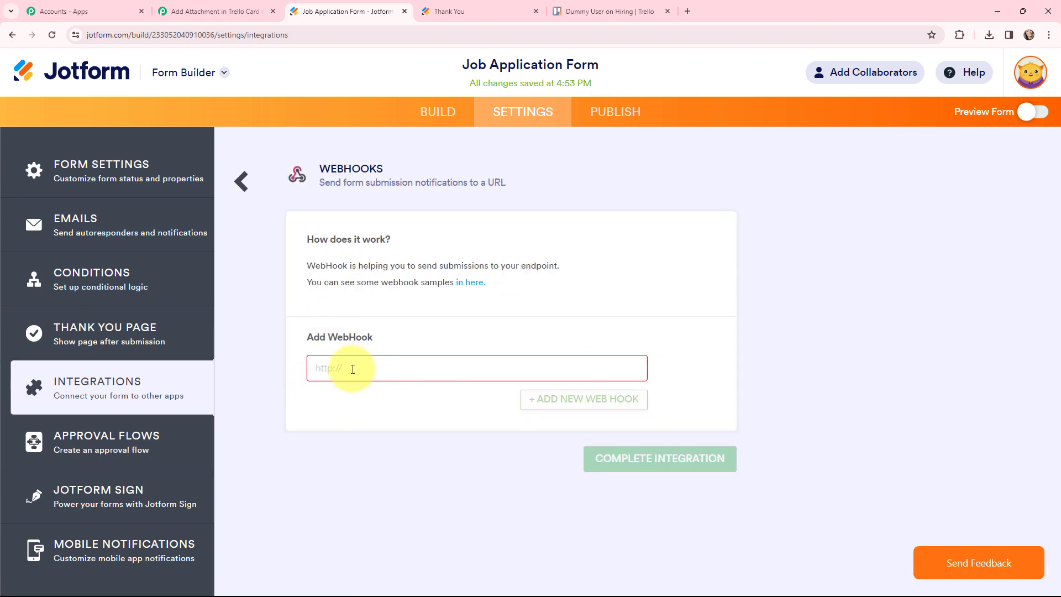
pyautogui.click(221, 11)
pyautogui.click(843, 379)
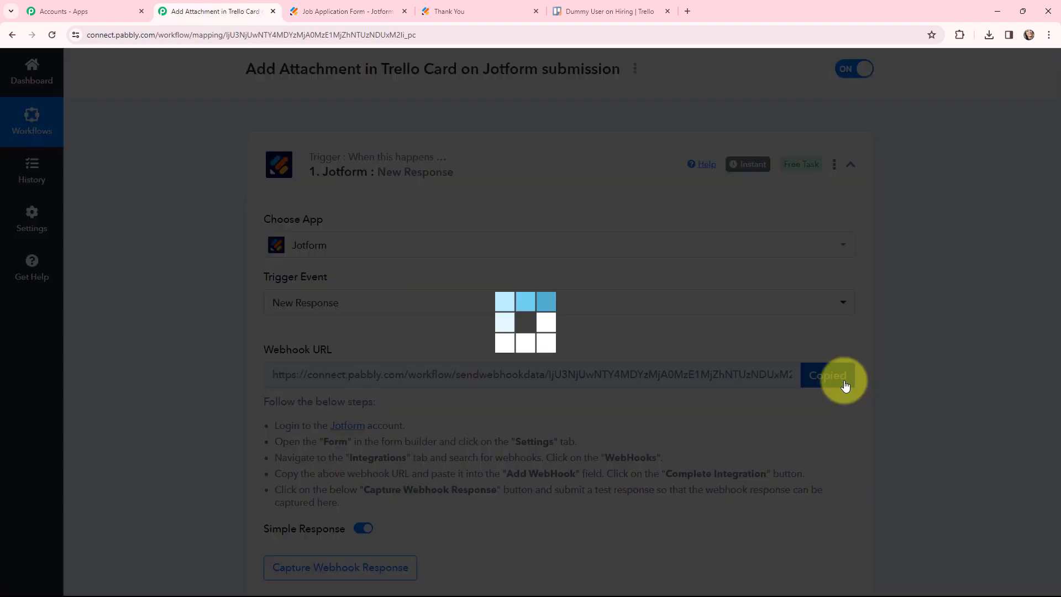
pyautogui.click(343, 11)
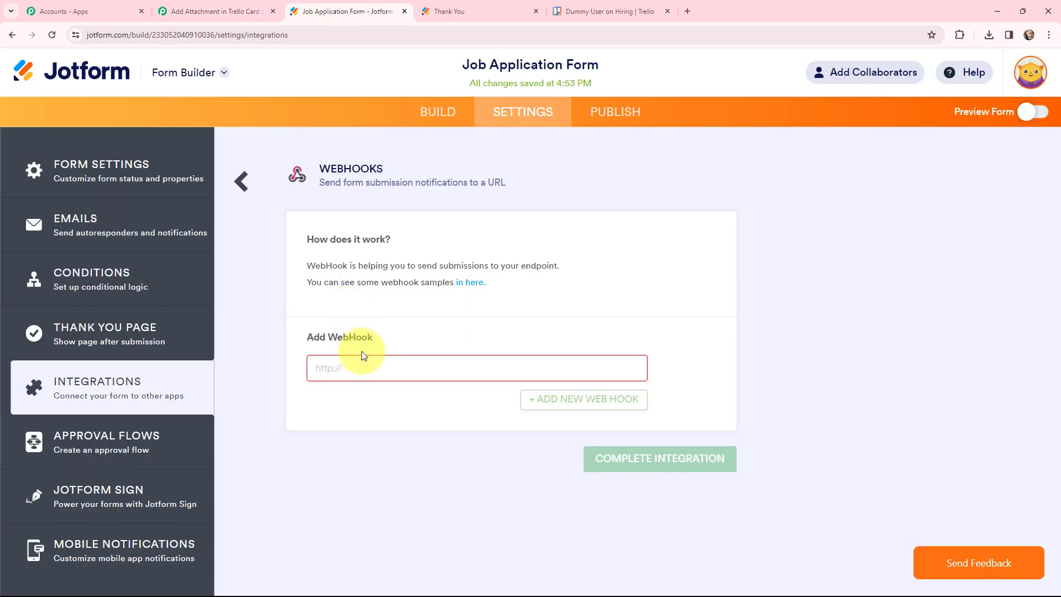
pyautogui.hotkey('ctrl', 'v')
pyautogui.click(661, 462)
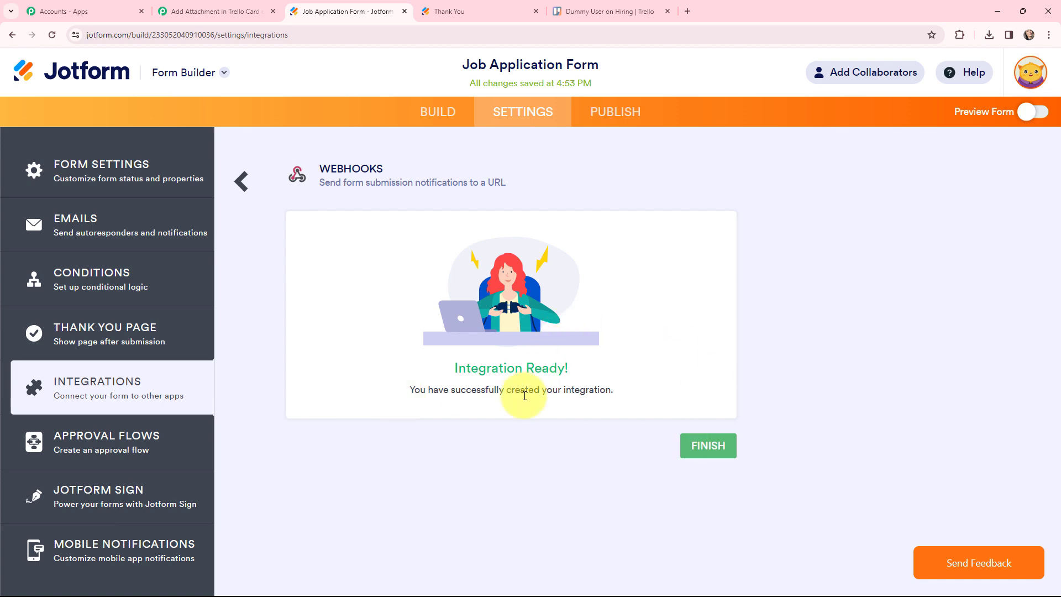
# Check the trigger's webhook capture status in Pabbly Connect, and open the published Jotform form in a new tab
pyautogui.click(213, 4)
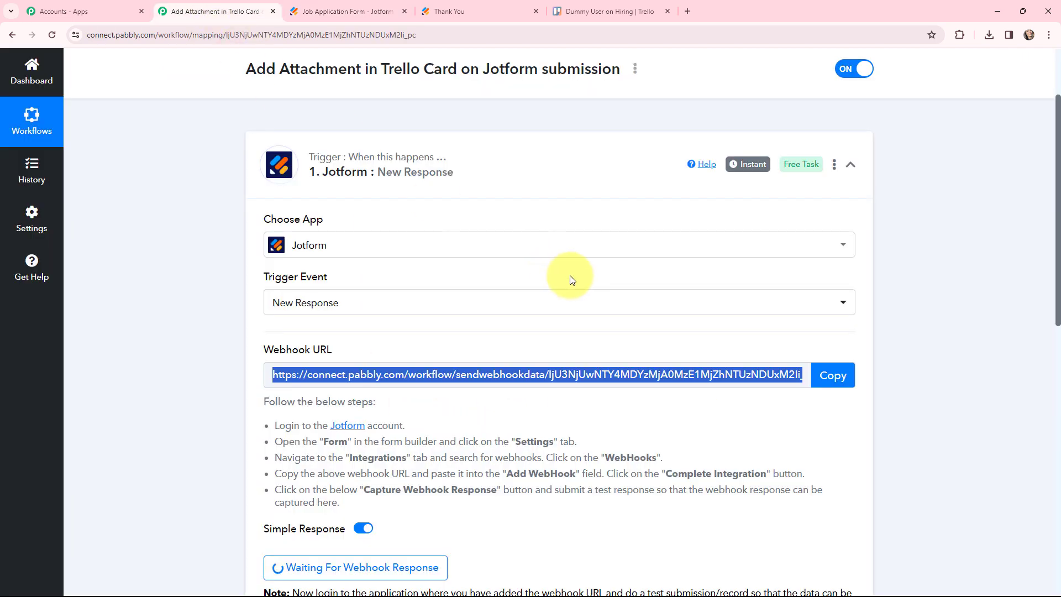
pyautogui.scroll(-2, 542, 271)
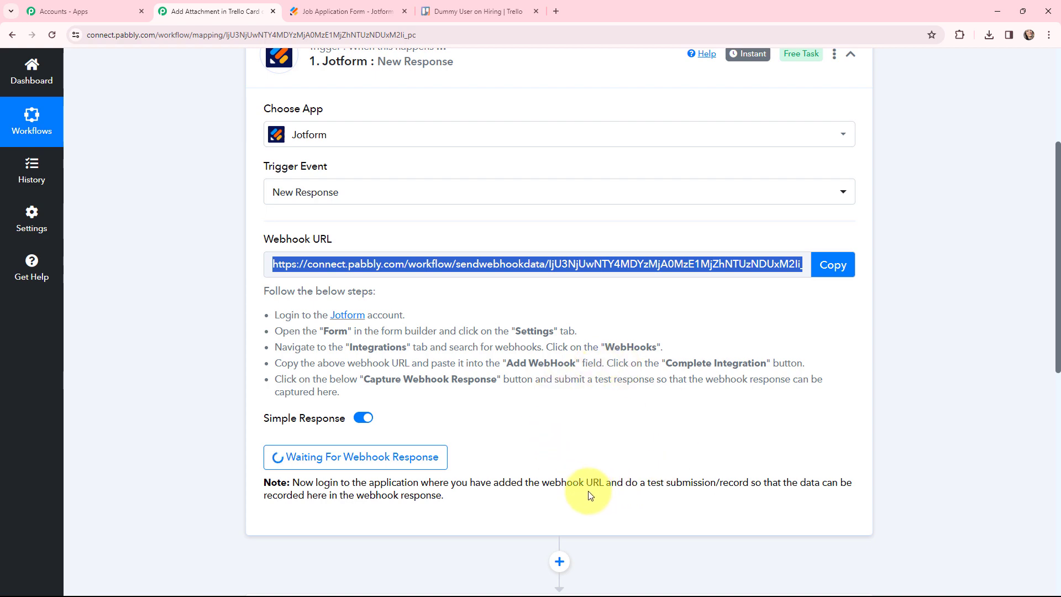
pyautogui.click(354, 4)
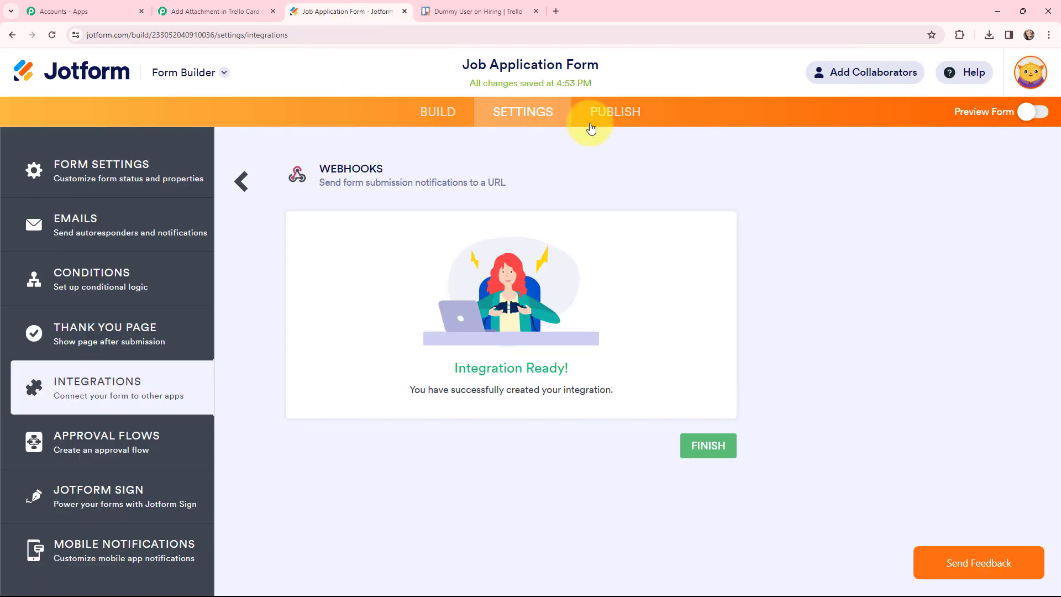
pyautogui.click(596, 113)
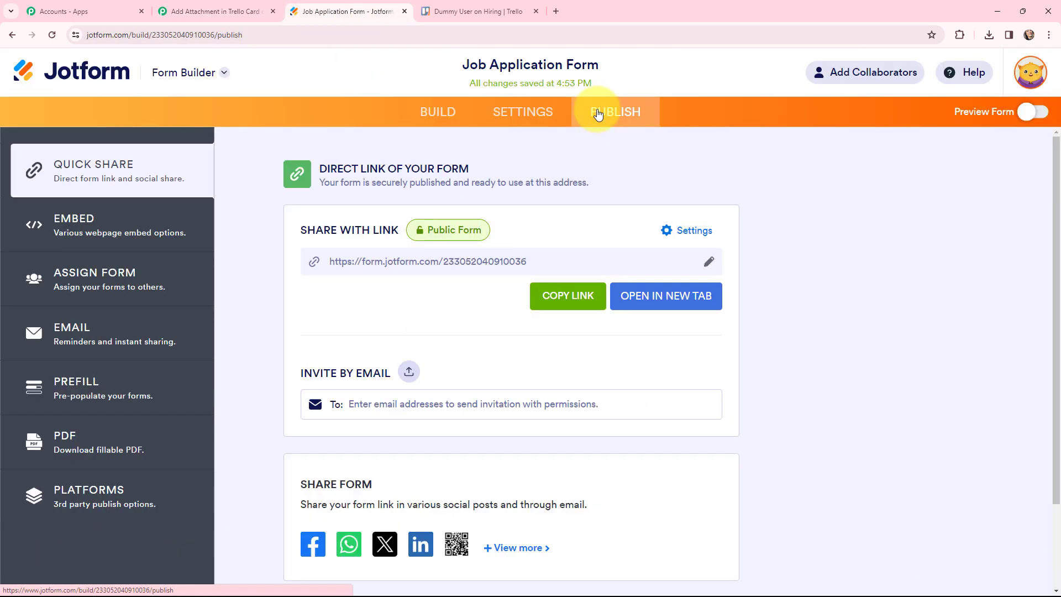
pyautogui.click(650, 293)
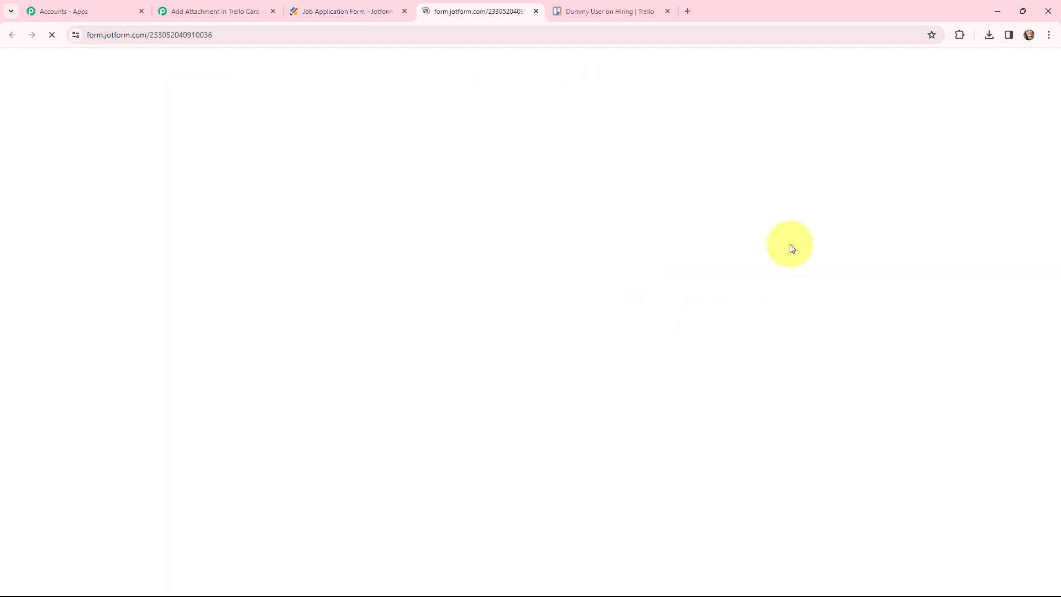
# Fill in the applicant's first name, last name, e-mail and phone number on the job application form
pyautogui.click(375, 250)
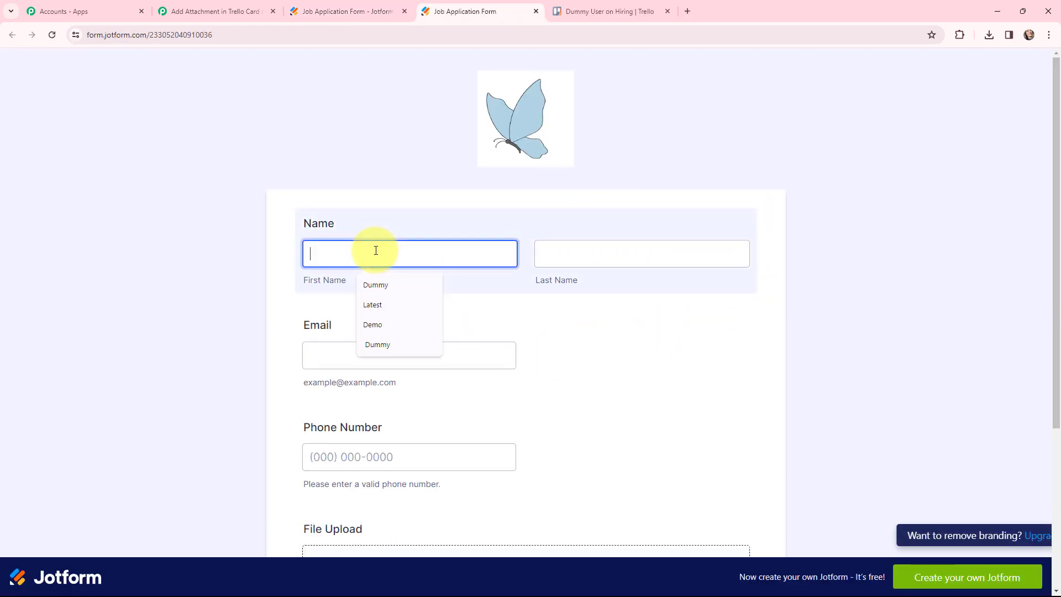
pyautogui.click(376, 303)
pyautogui.click(587, 261)
pyautogui.click(602, 285)
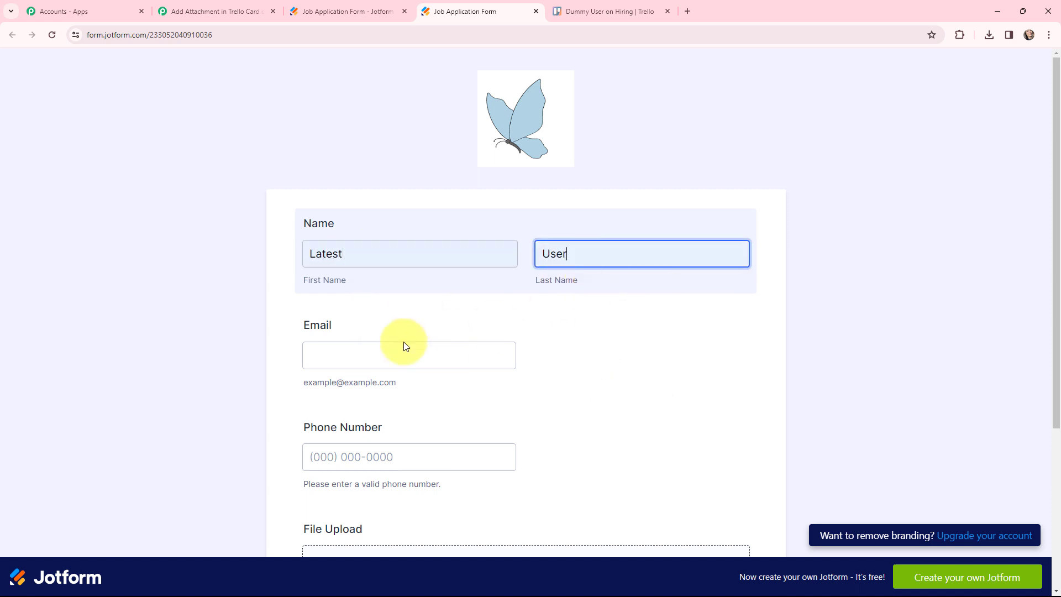
pyautogui.click(386, 353)
pyautogui.click(394, 407)
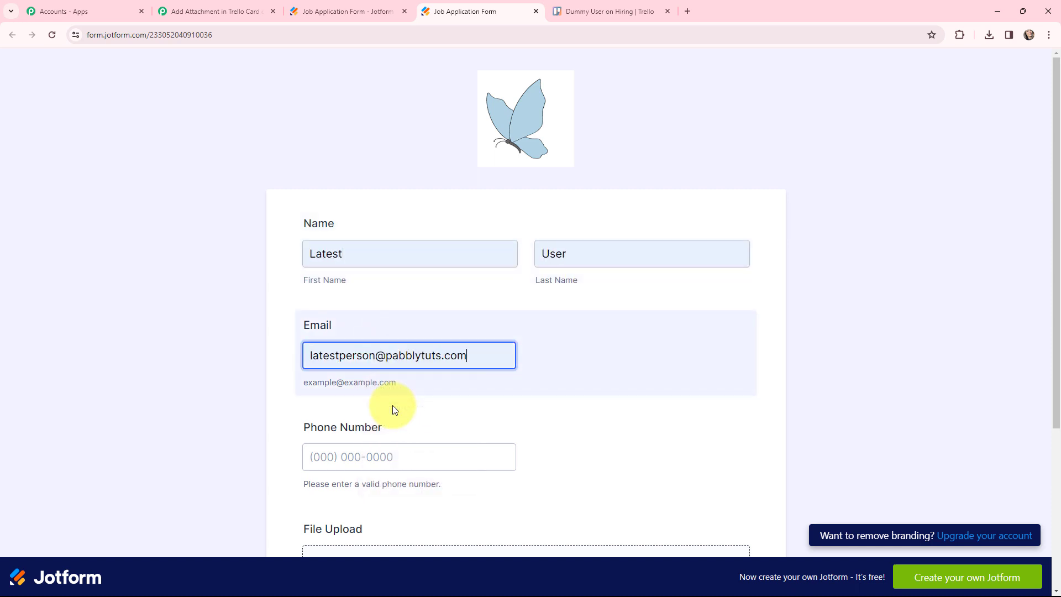
pyautogui.click(390, 457)
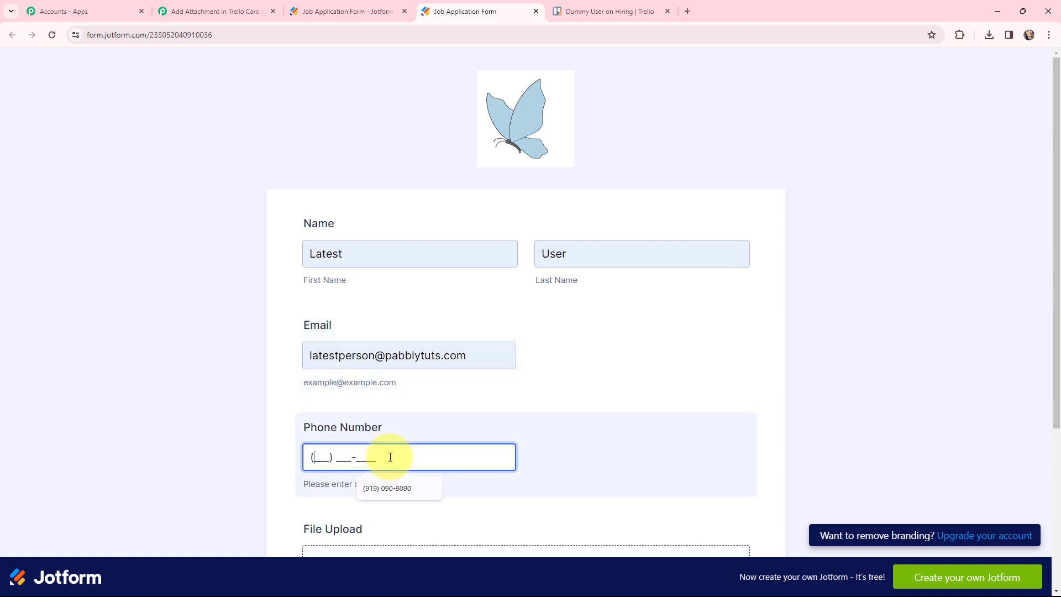
pyautogui.click(390, 486)
# Upload the Student Athlete Resume PDF from the Downloads folder, review the entries and submit the application form
pyautogui.scroll(-4, 474, 407)
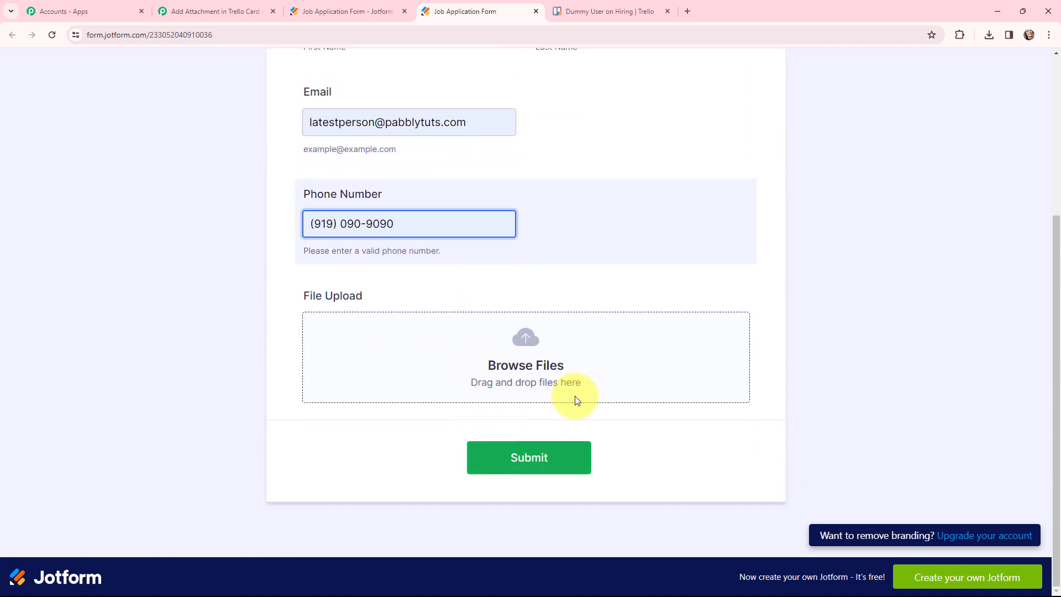
pyautogui.click(518, 347)
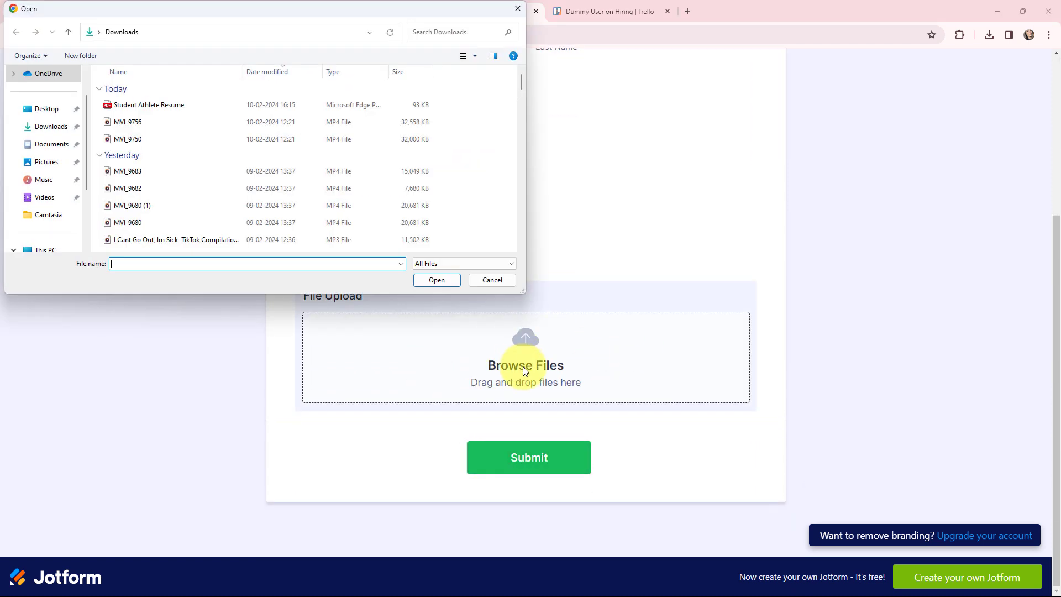
pyautogui.click(224, 104)
pyautogui.click(431, 284)
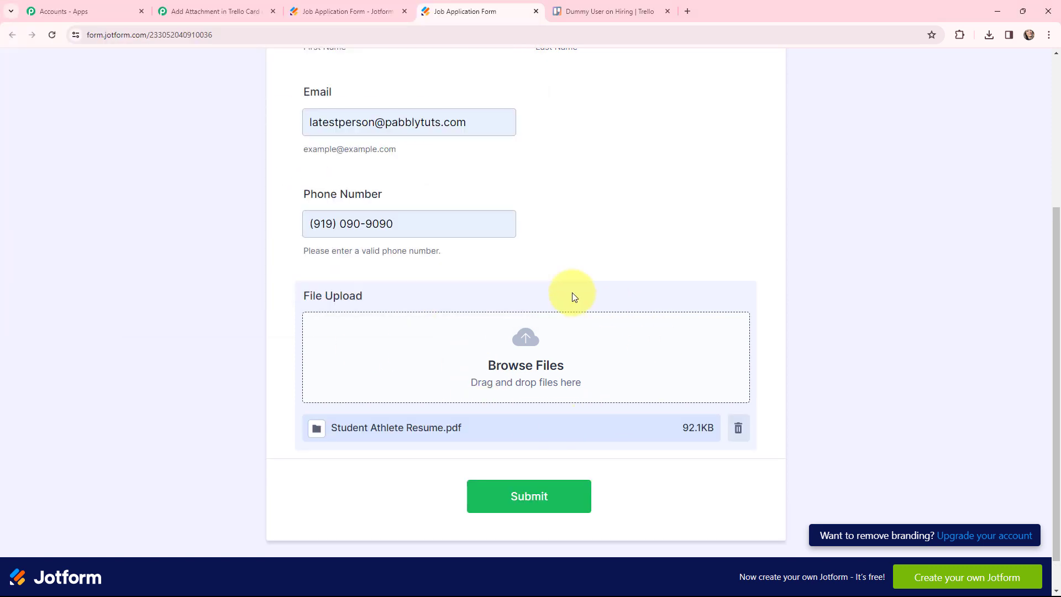
pyautogui.scroll(2, 606, 296)
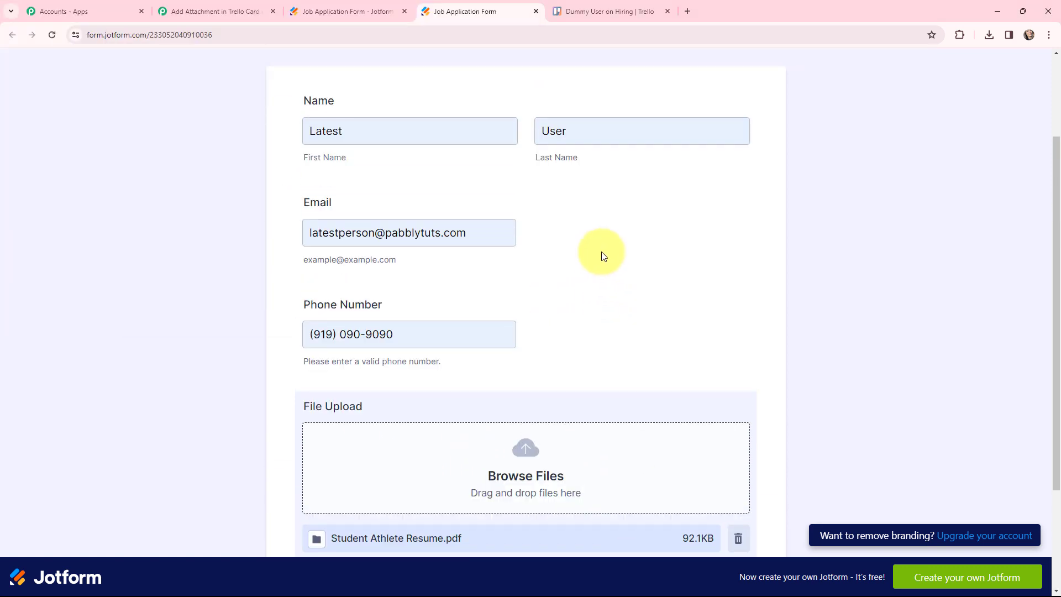
pyautogui.scroll(-1, 601, 251)
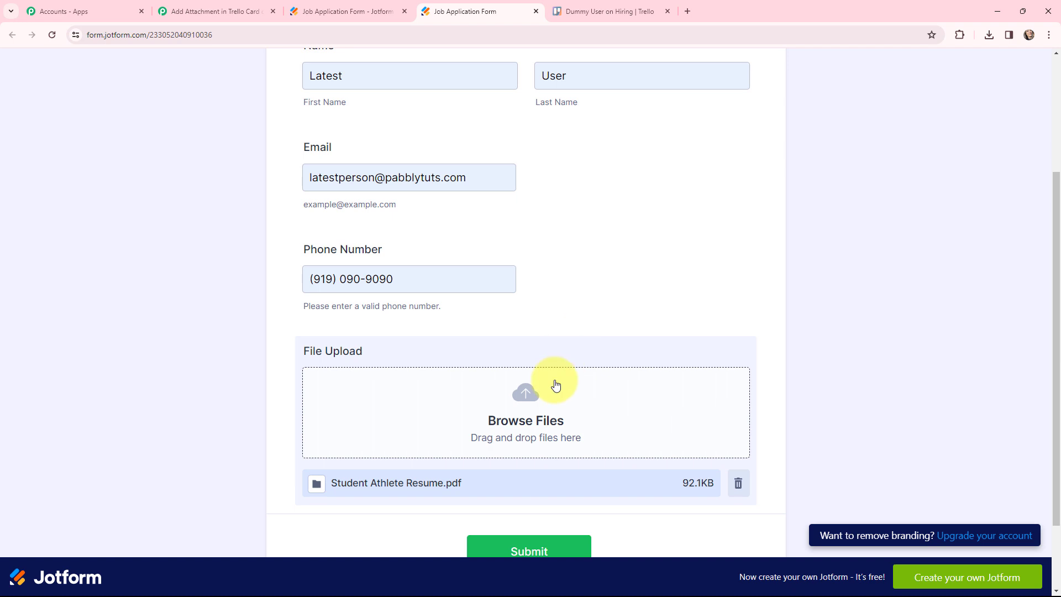
pyautogui.click(550, 544)
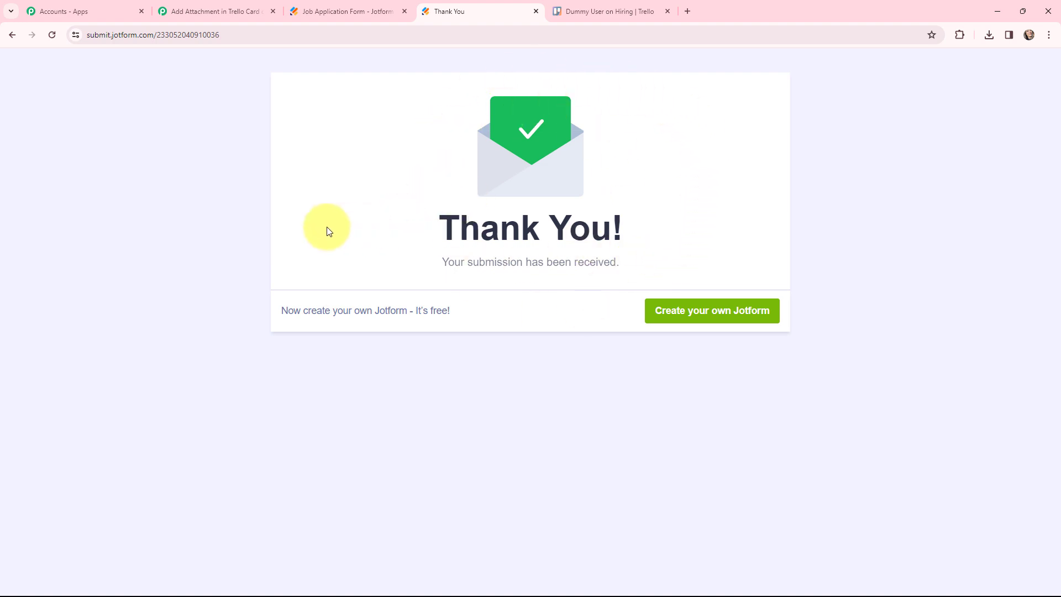
# Return to the Pabbly Connect workflow and examine the captured webhook response for the uploaded resume's file name
pyautogui.click(215, 9)
pyautogui.scroll(-3, 526, 239)
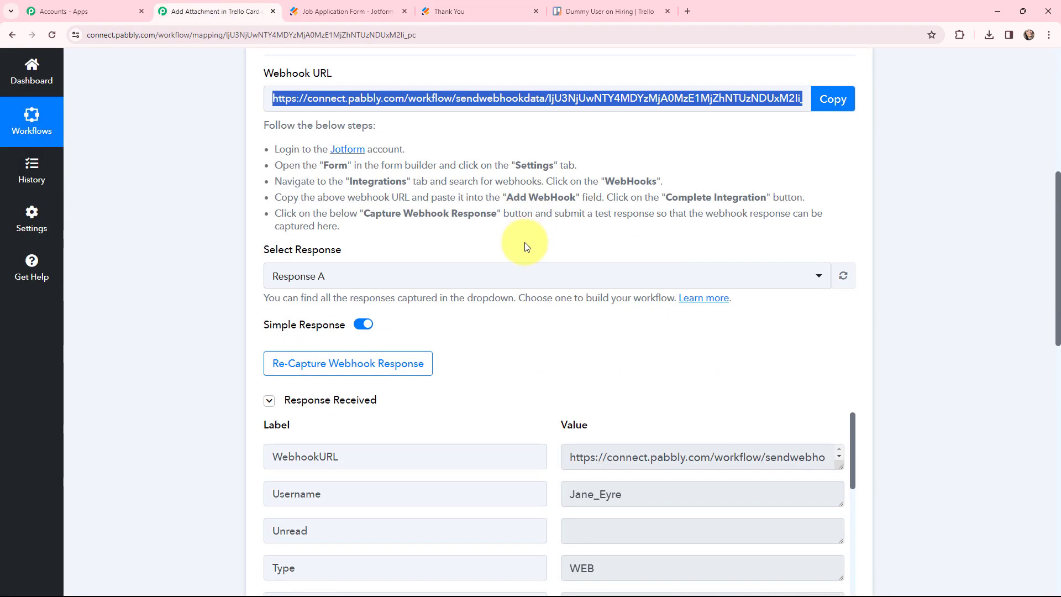
pyautogui.scroll(-4, 529, 320)
pyautogui.scroll(-1, 545, 192)
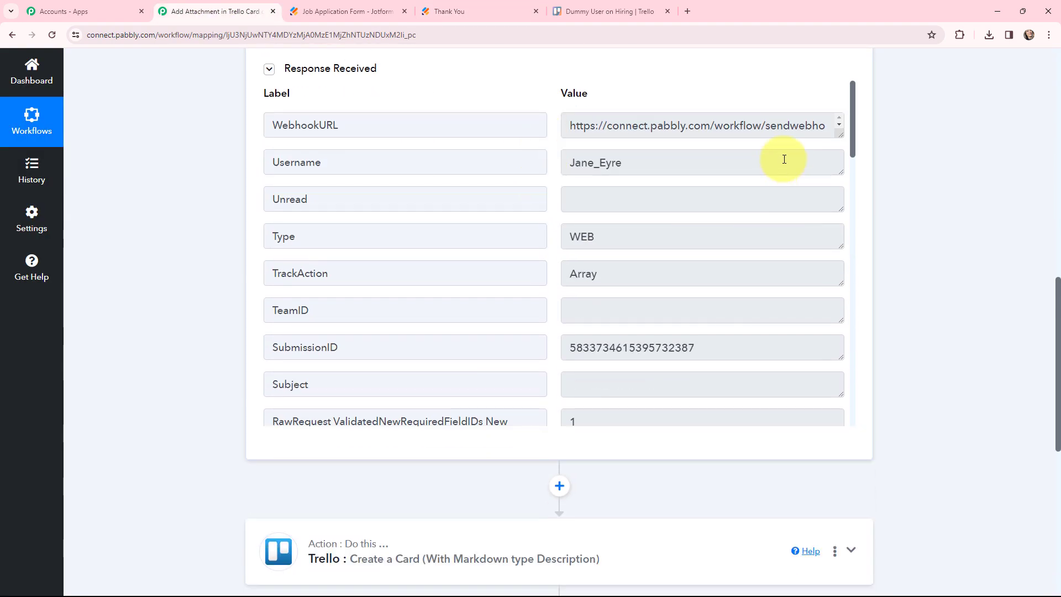
pyautogui.moveTo(852, 118); pyautogui.dragTo(857, 207)
pyautogui.click(740, 127)
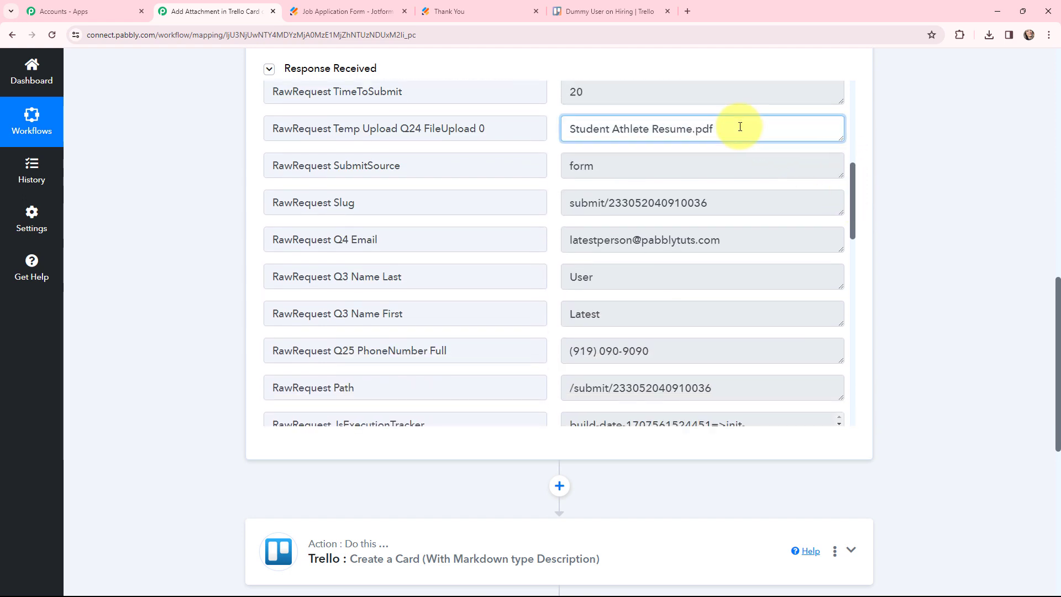
pyautogui.moveTo(740, 128); pyautogui.dragTo(577, 130)
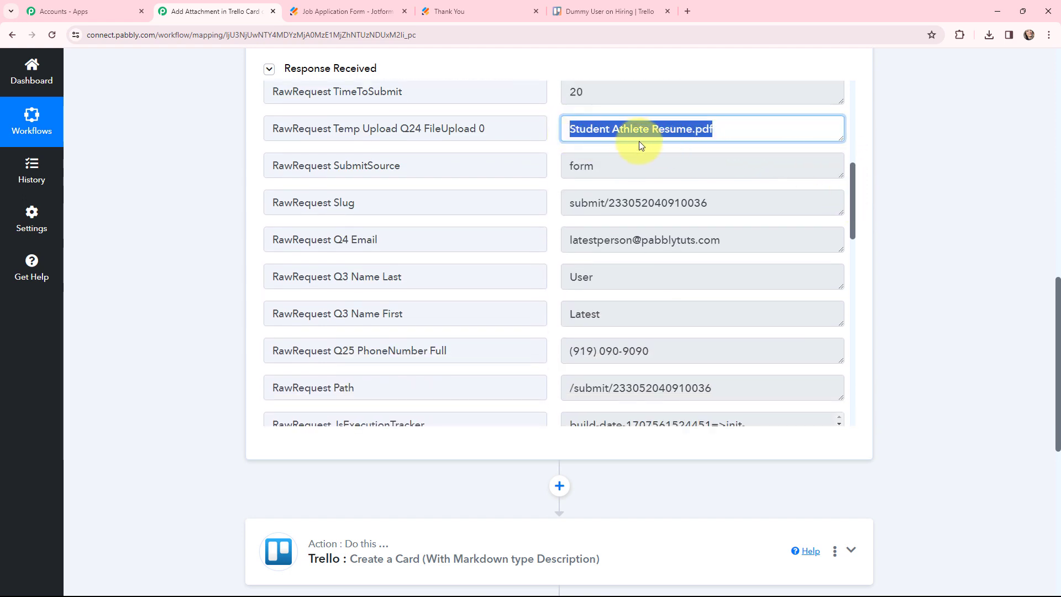
pyautogui.click(894, 197)
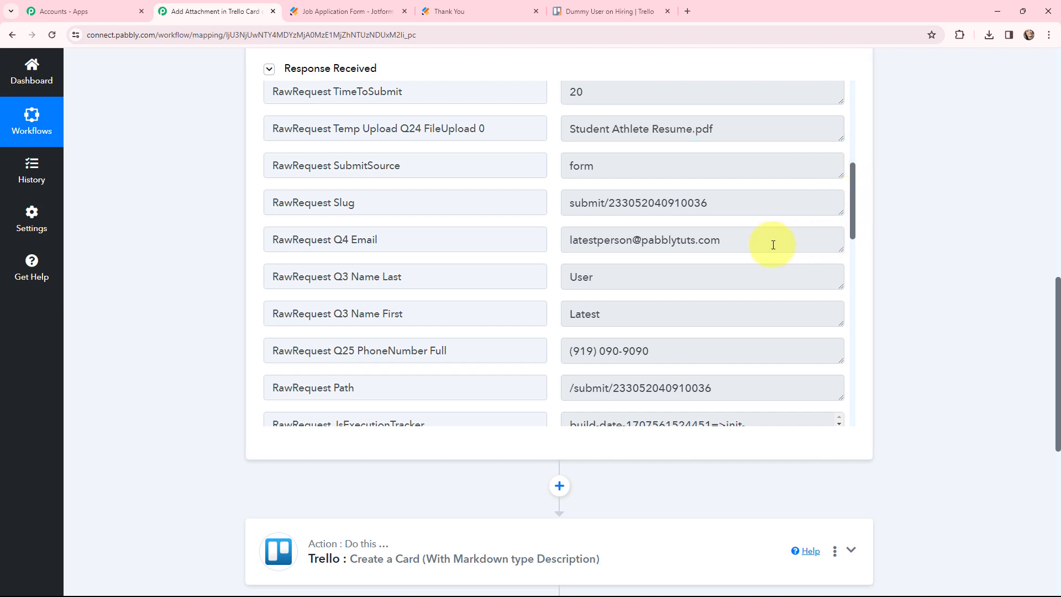
# Examine the applicant's e-mail, name and phone number fields in the captured response, and read the trigger's Instant label description
pyautogui.moveTo(772, 240); pyautogui.dragTo(558, 244)
pyautogui.moveTo(677, 272); pyautogui.dragTo(536, 282)
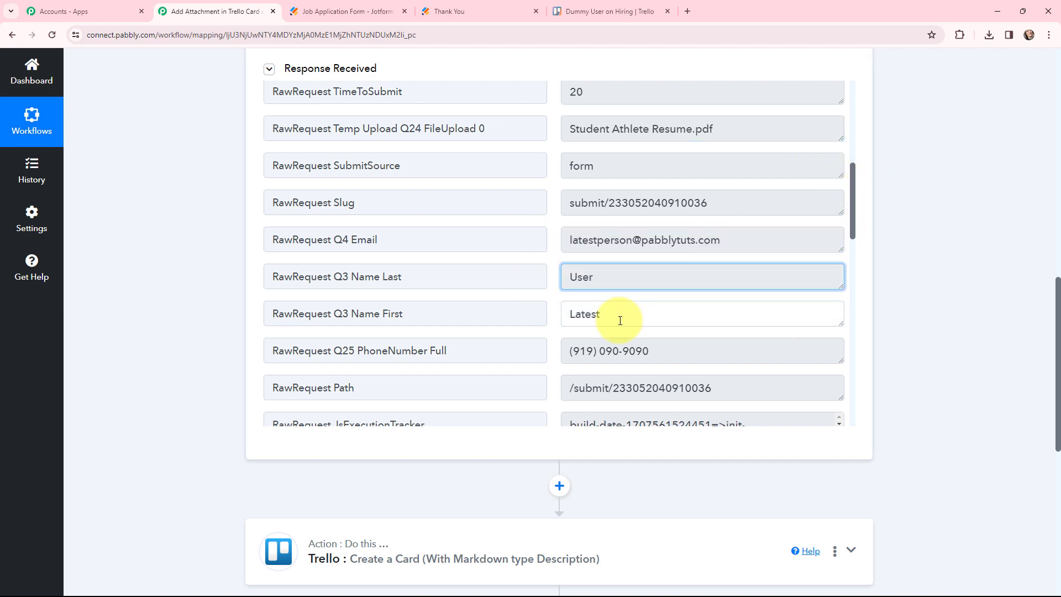
pyautogui.moveTo(620, 320); pyautogui.dragTo(522, 326)
pyautogui.moveTo(681, 355); pyautogui.dragTo(509, 360)
pyautogui.click(928, 329)
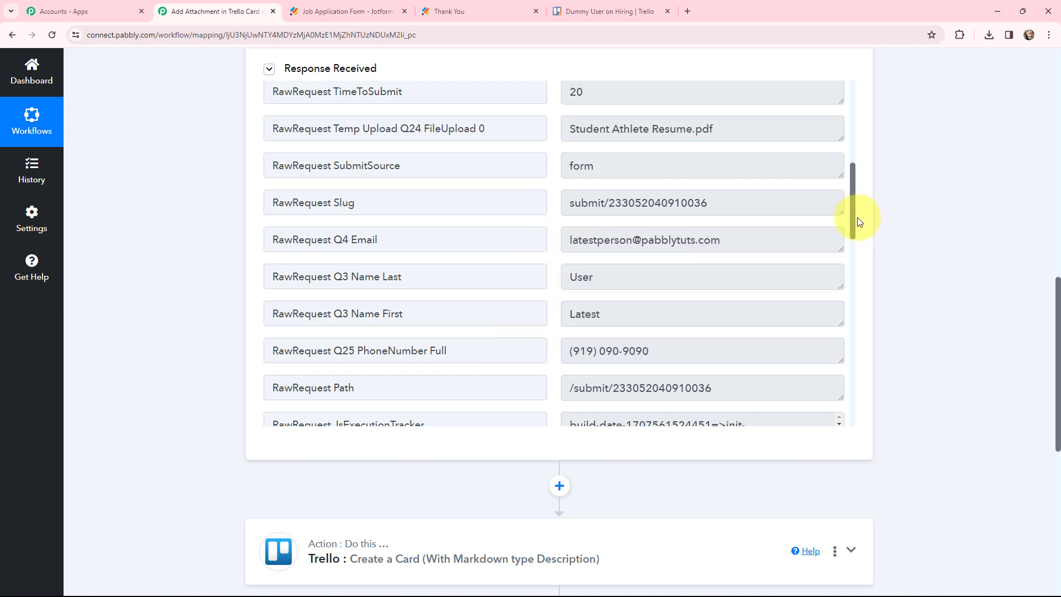
pyautogui.moveTo(851, 212)
pyautogui.mouseDown()
pyautogui.moveTo(863, 325)
pyautogui.moveTo(860, 203)
pyautogui.mouseUp()
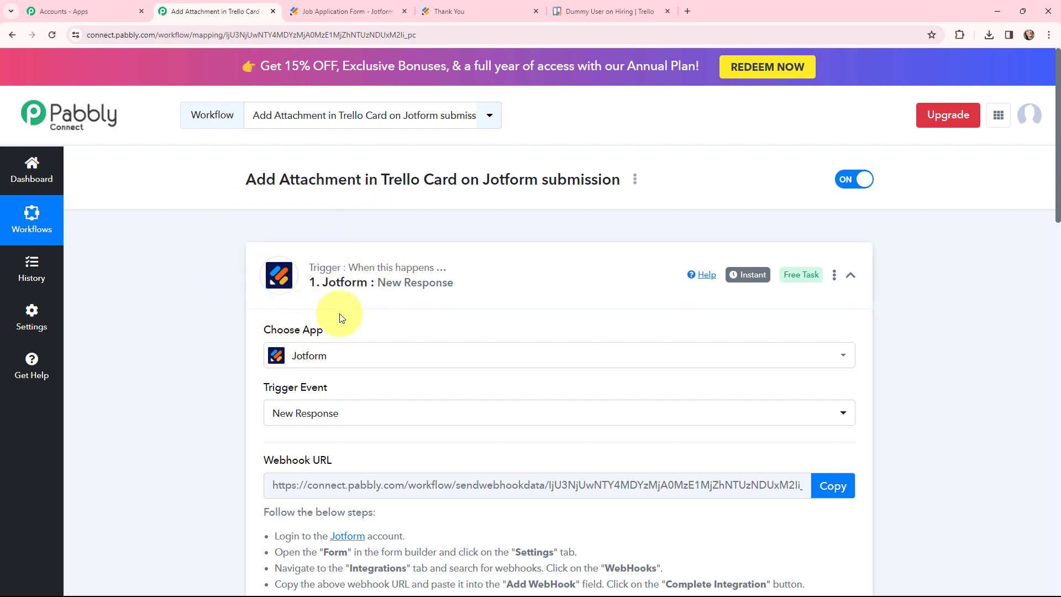
pyautogui.moveTo(747, 280)
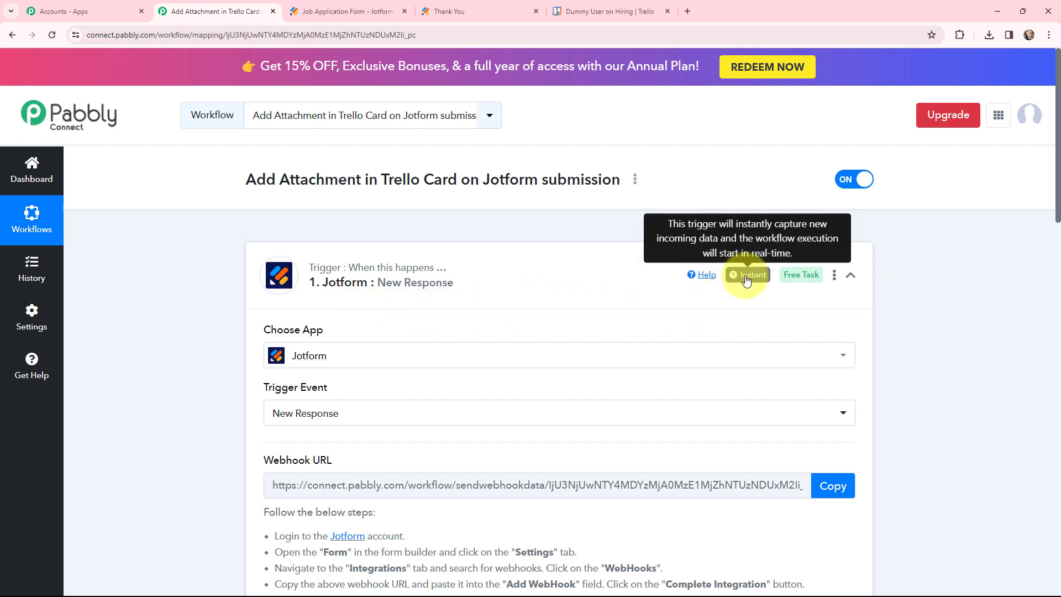
# Collapse the Jotform trigger, expand the Trello Create a Card action and start adding a new Trello connection
pyautogui.click(252, 253)
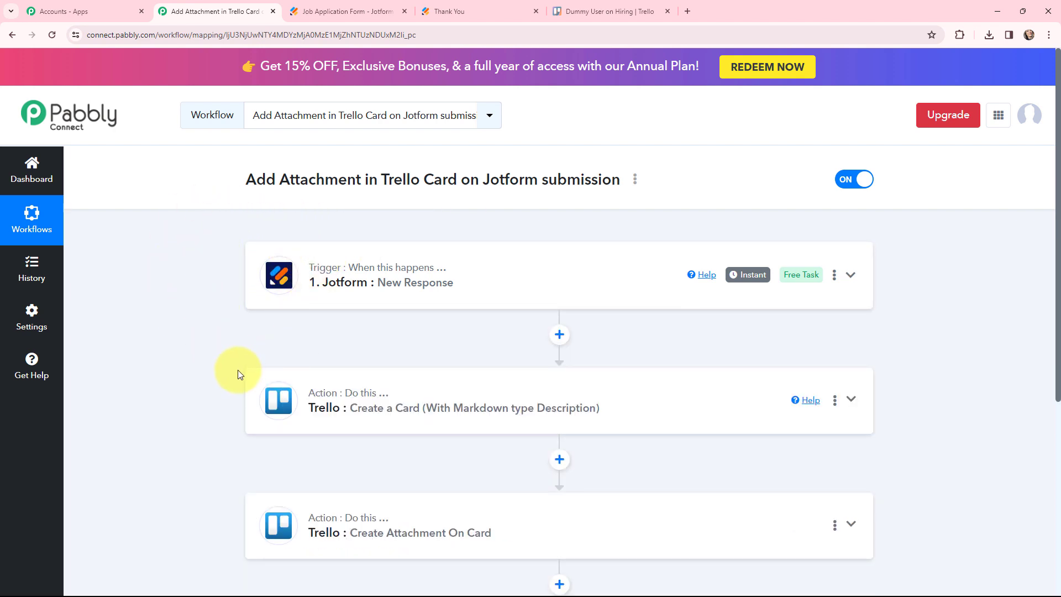
pyautogui.click(261, 392)
pyautogui.scroll(-3, 331, 382)
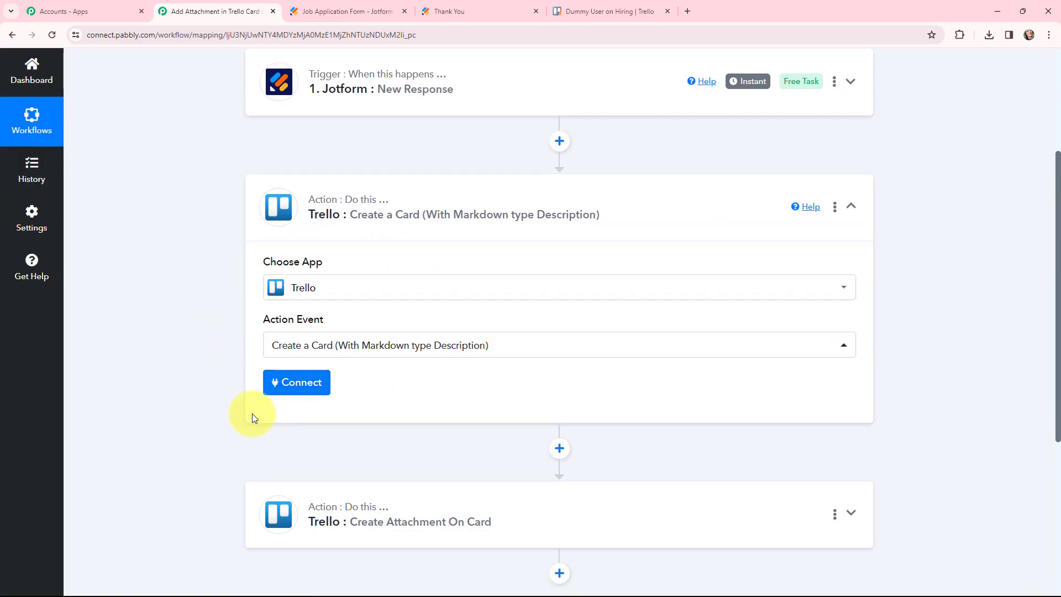
pyautogui.click(300, 387)
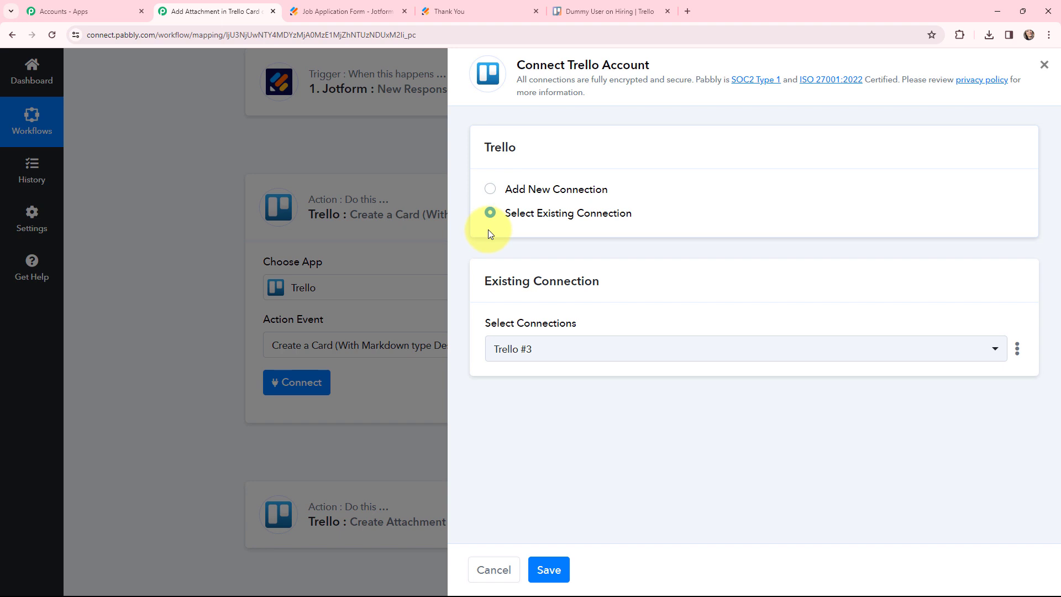
pyautogui.click(490, 191)
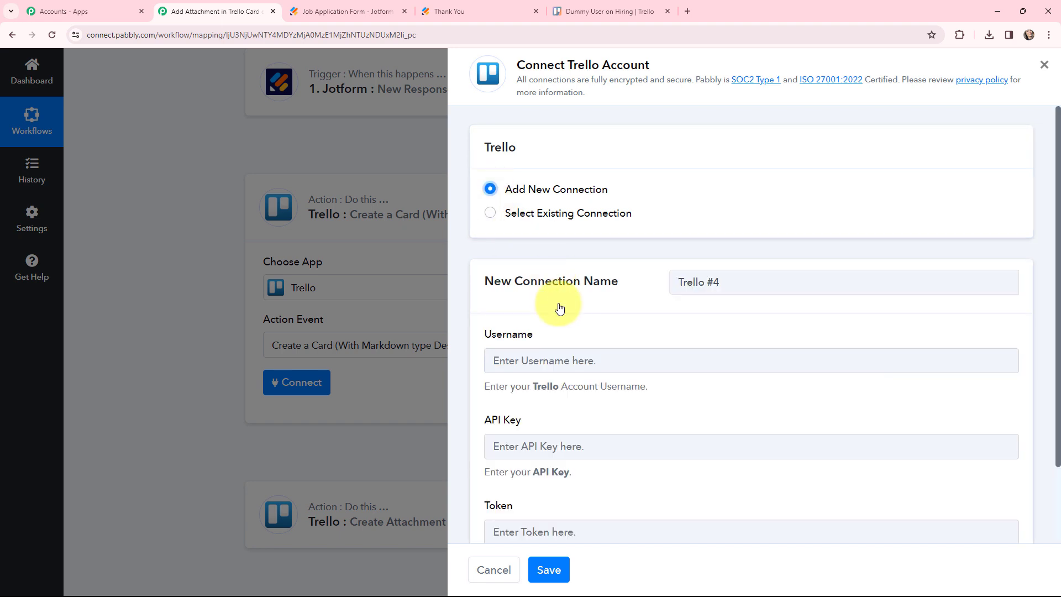
# Open Trello's developer API key page, copy the personal key and paste it as the new connection's API key
pyautogui.scroll(-2, 559, 306)
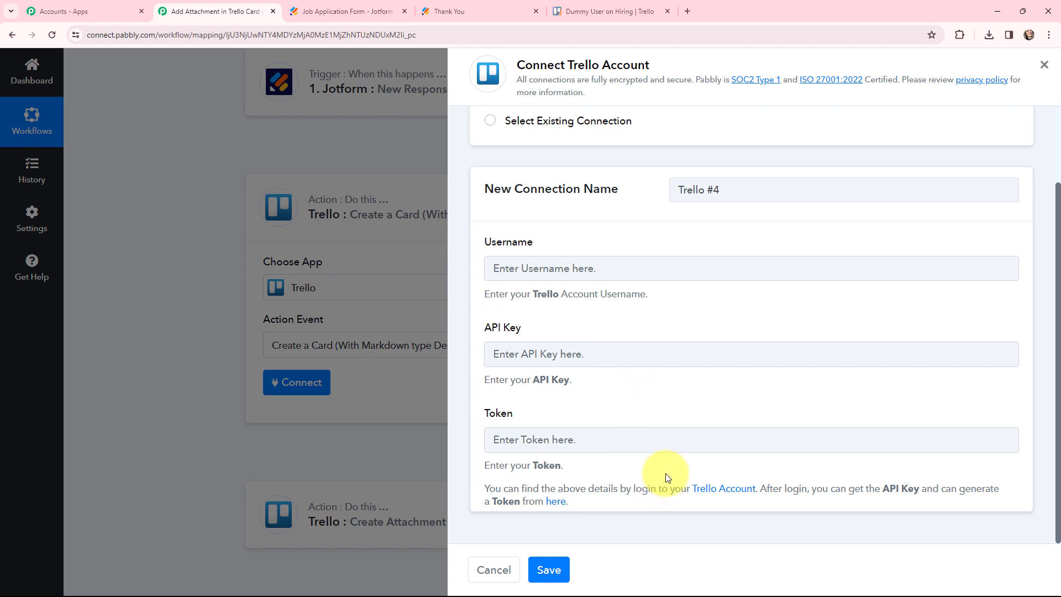
pyautogui.click(556, 505)
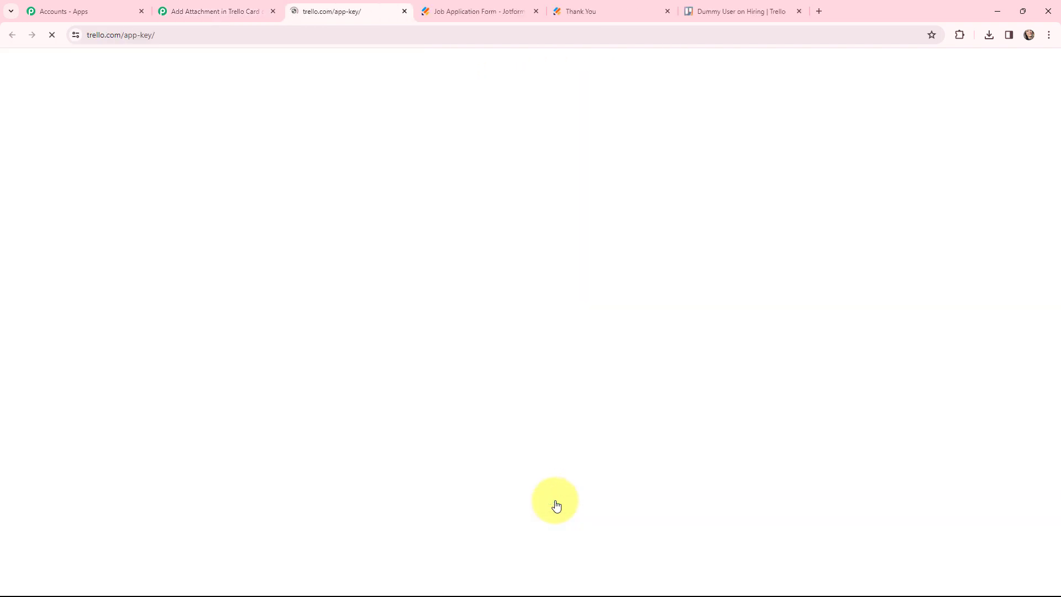
pyautogui.scroll(-4, 799, 243)
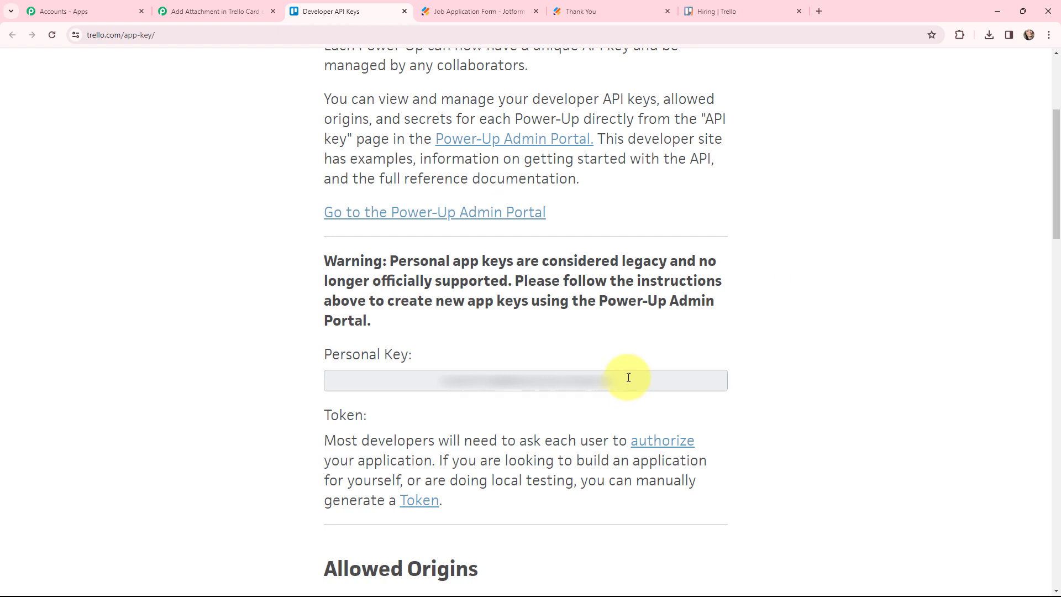
pyautogui.moveTo(627, 374); pyautogui.dragTo(427, 371)
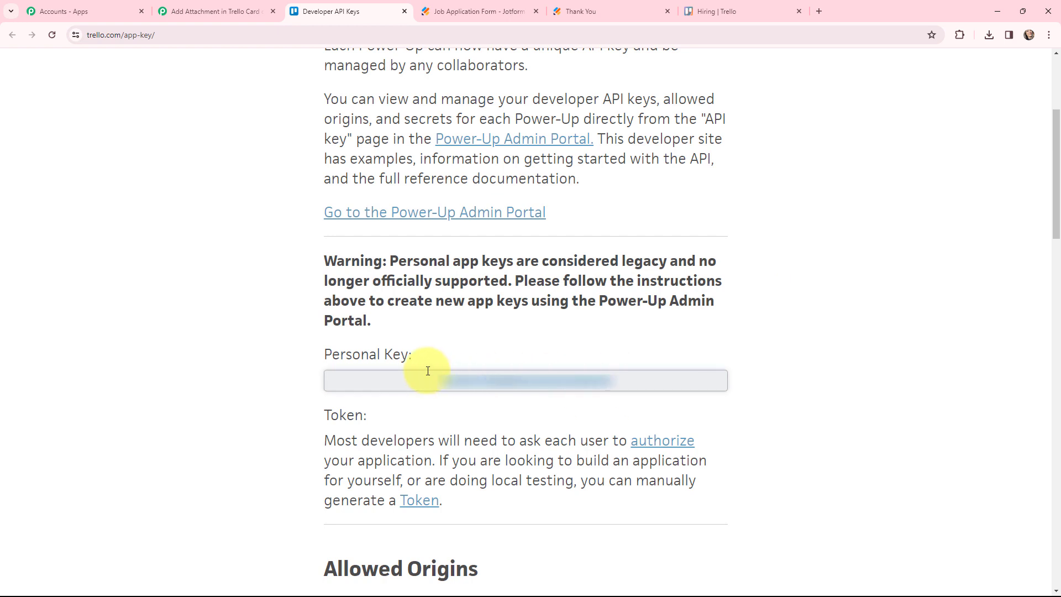
pyautogui.click(210, 11)
pyautogui.click(560, 354)
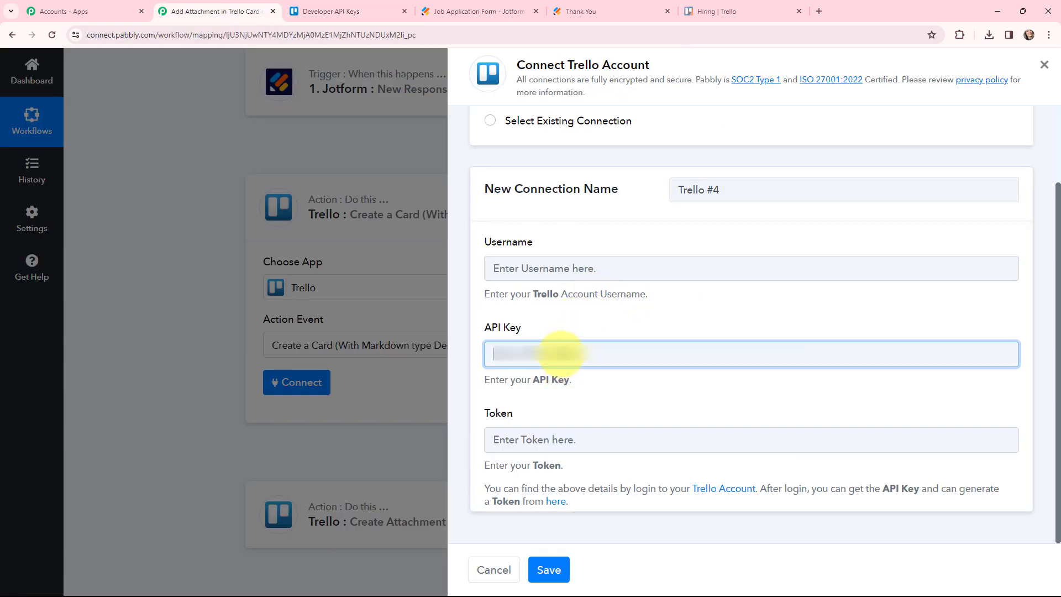
pyautogui.hotkey('ctrl', 'v')
# Open Trello's manual token authorization page and copy the account username into the new connection's Username field
pyautogui.click(410, 8)
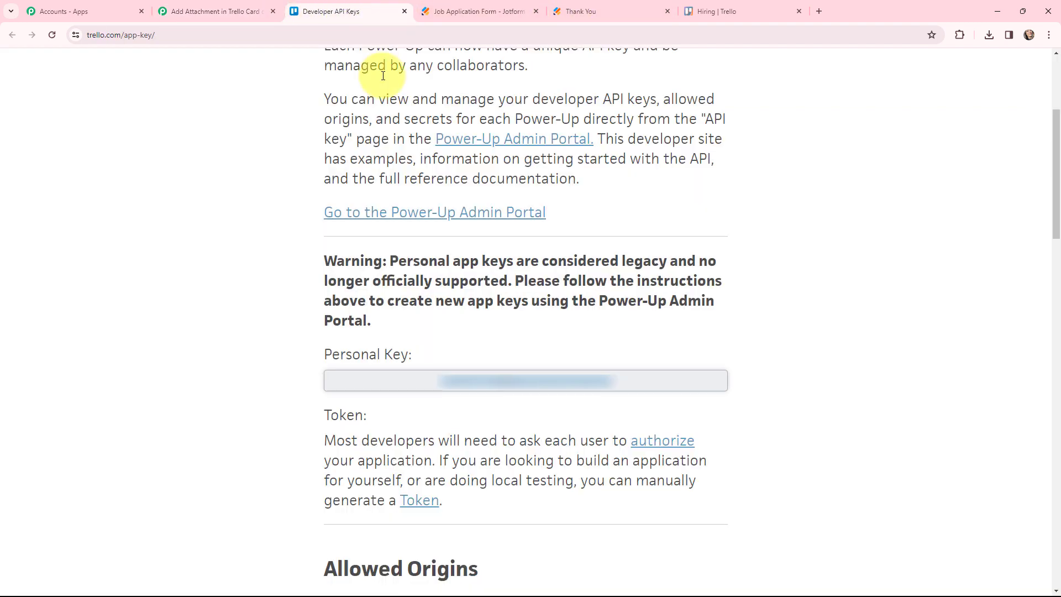
pyautogui.click(418, 501)
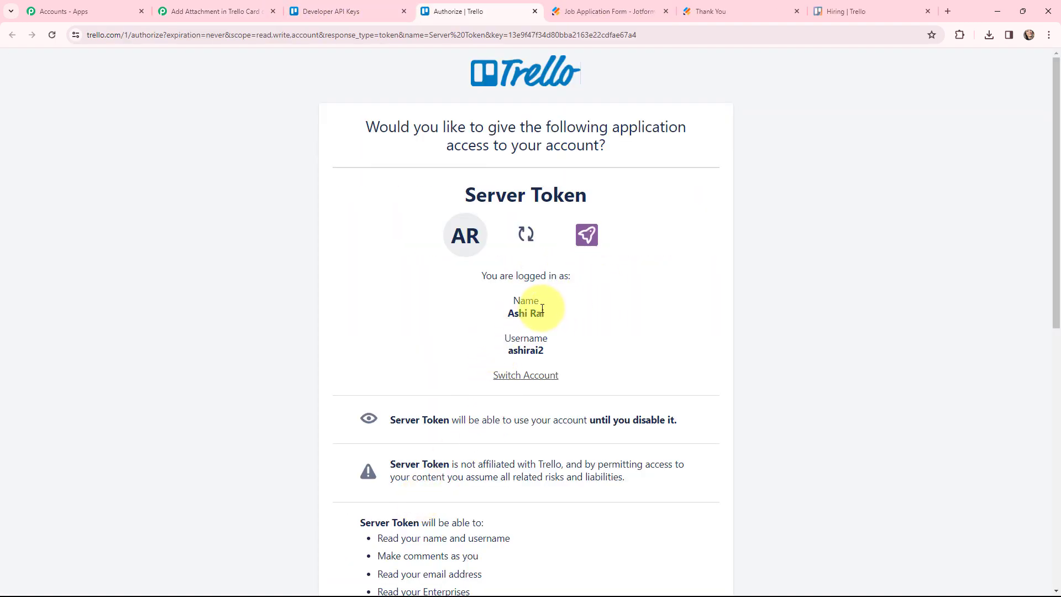
pyautogui.moveTo(551, 348); pyautogui.dragTo(509, 351)
pyautogui.hotkey('ctrl', 'c')
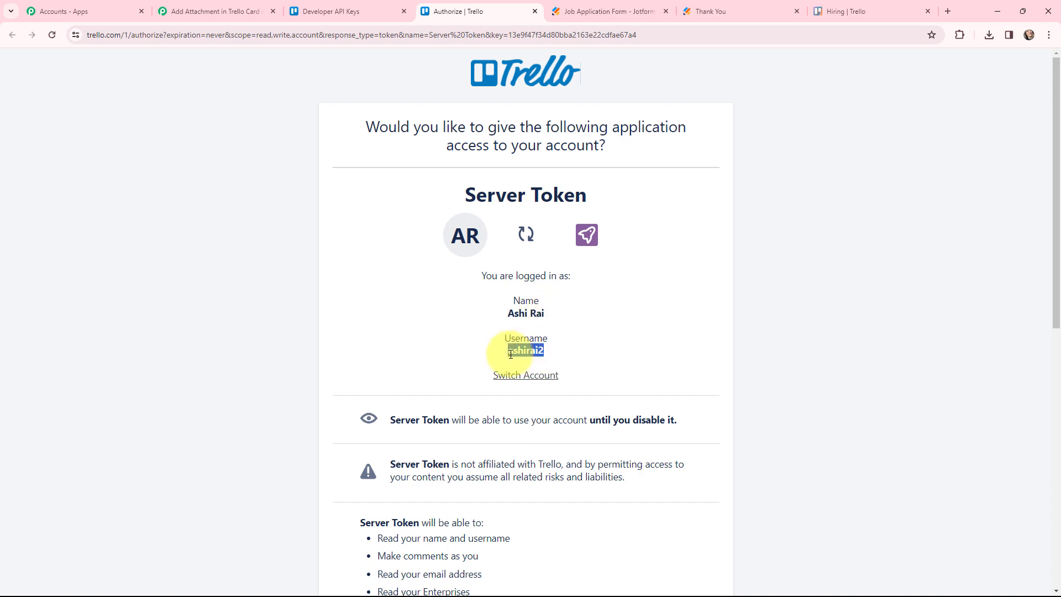
pyautogui.click(227, 10)
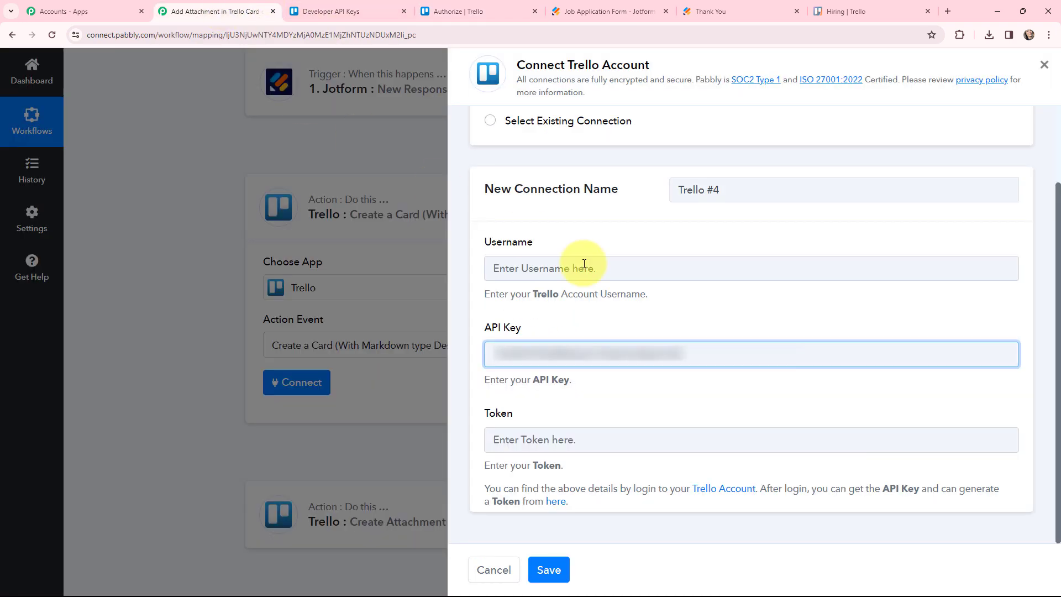
pyautogui.click(585, 267)
pyautogui.hotkey('ctrl', 'v')
# Grant Server Token access to the Trello account, paste the generated token into the new connection and save it
pyautogui.click(458, 10)
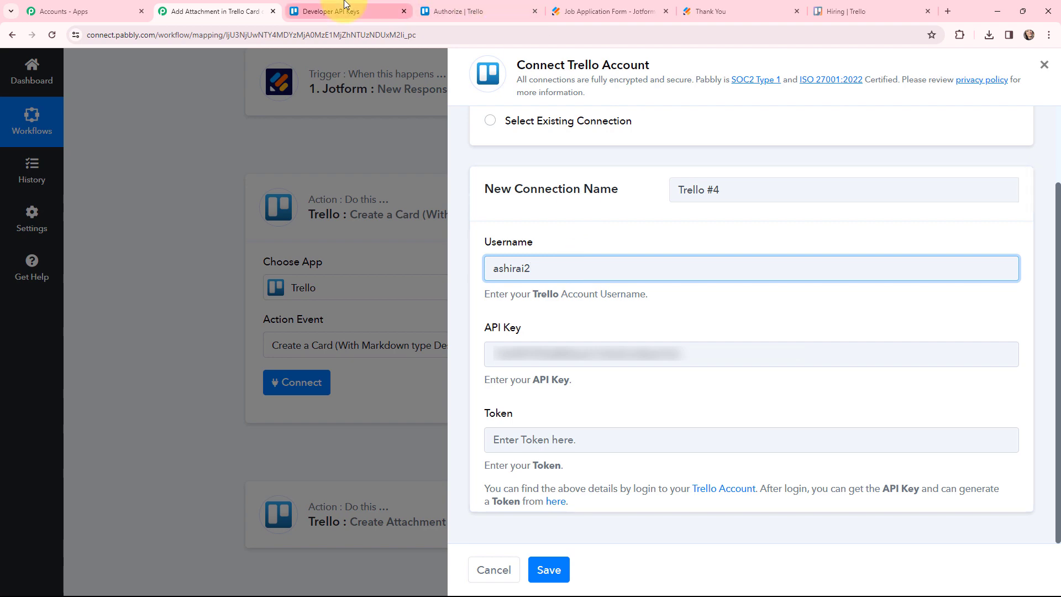
pyautogui.scroll(-3, 426, 269)
pyautogui.click(669, 436)
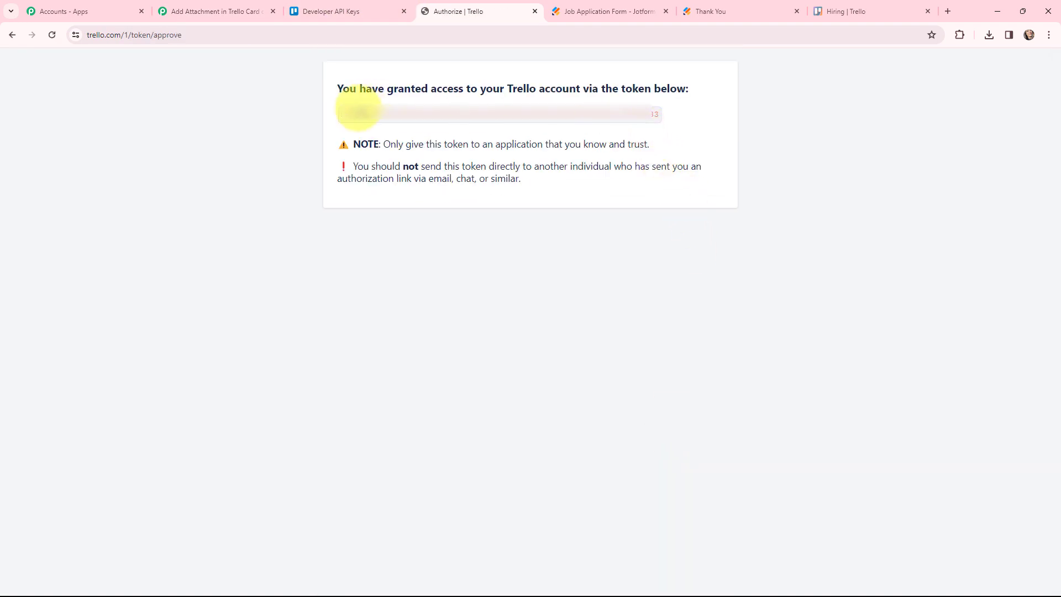
pyautogui.moveTo(340, 113); pyautogui.dragTo(661, 122)
pyautogui.click(254, 8)
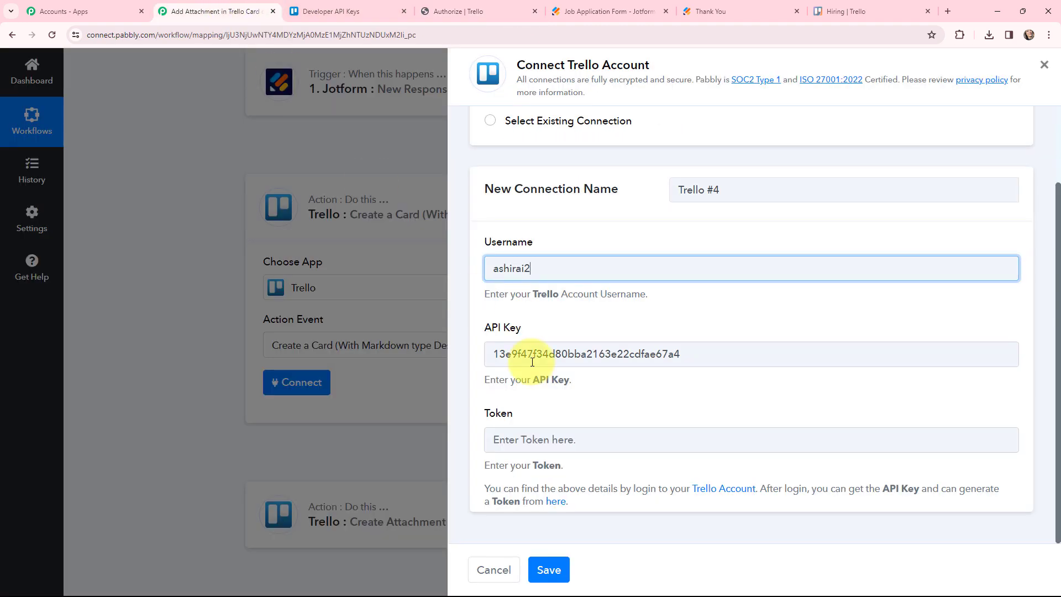
pyautogui.click(529, 442)
pyautogui.hotkey('ctrl', 'v')
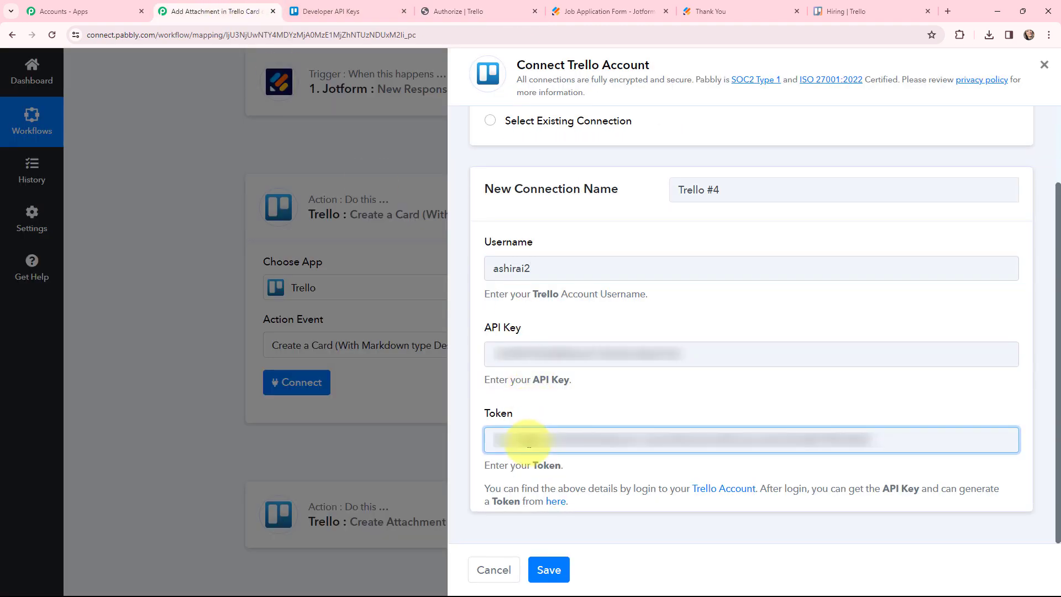
pyautogui.click(552, 571)
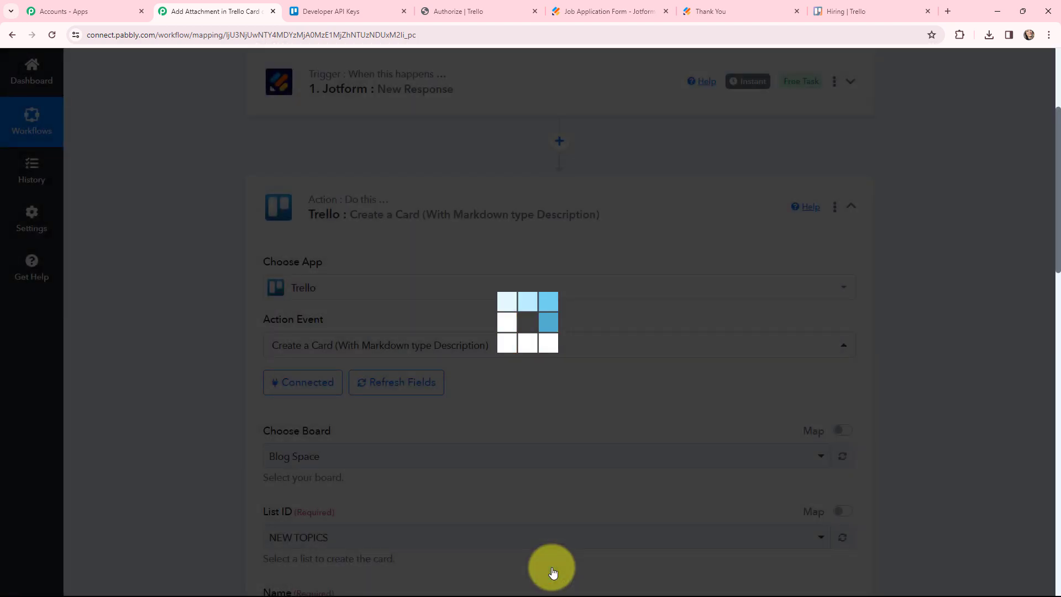
# Check the lists on Trello's Hiring board, and set the card action's board to Hiring and list to New Applicant
pyautogui.scroll(-1, 519, 277)
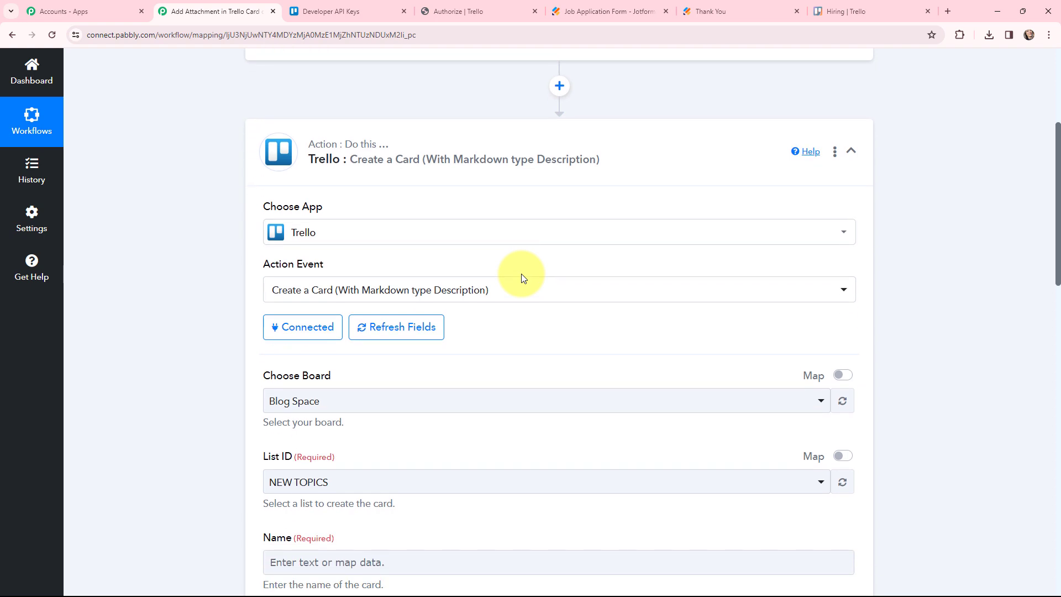
pyautogui.scroll(-1, 523, 278)
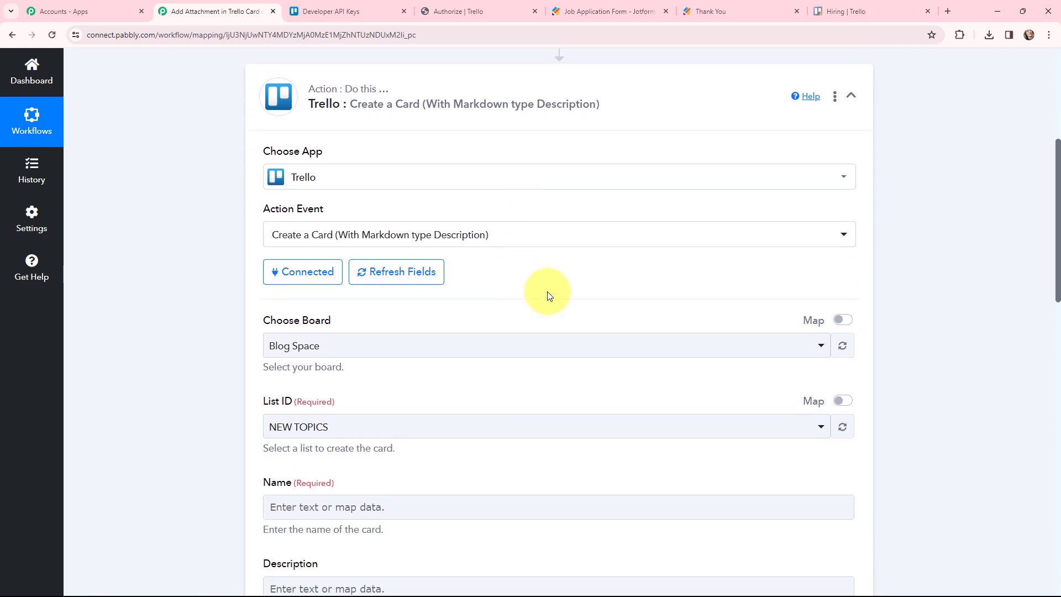
pyautogui.click(859, 7)
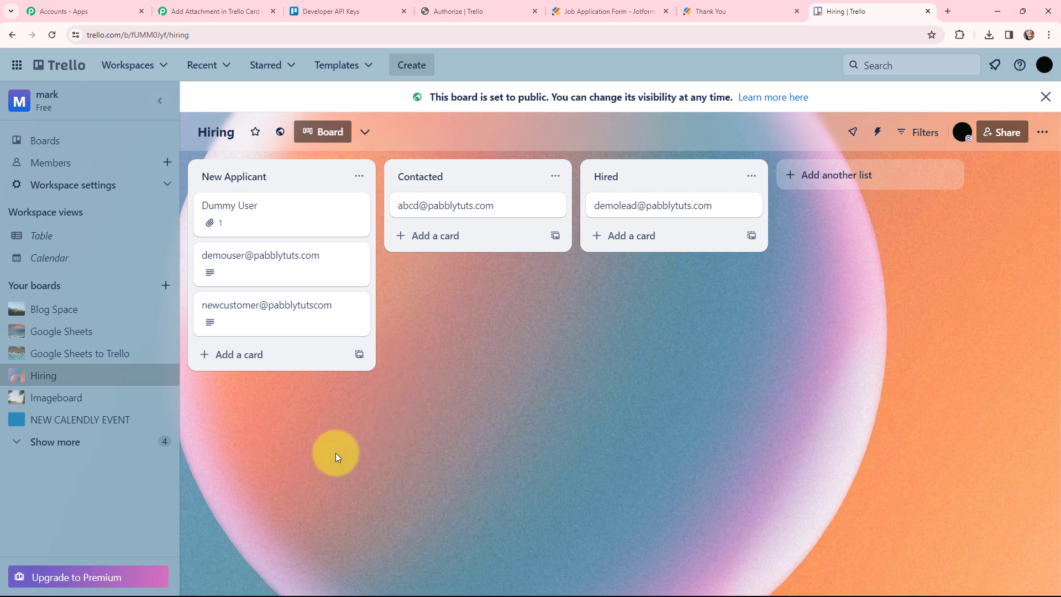
pyautogui.click(237, 11)
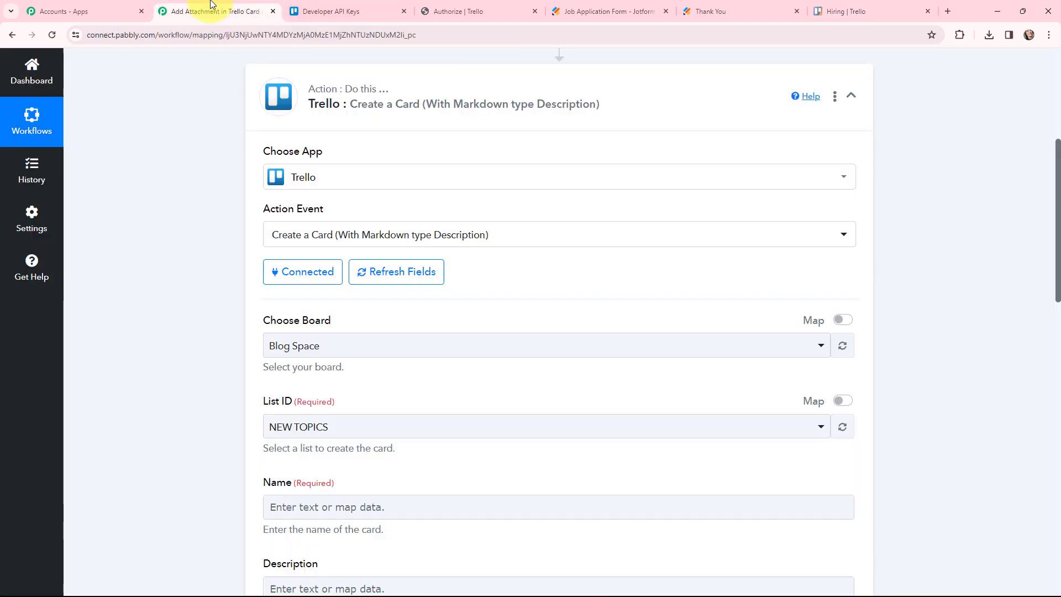
pyautogui.click(369, 339)
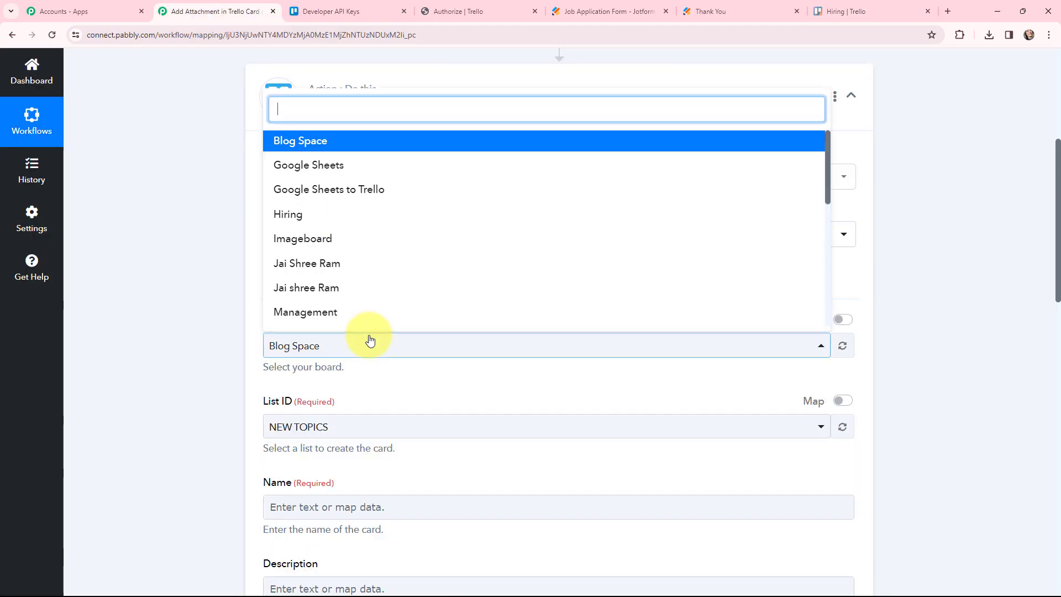
pyautogui.write('hi')
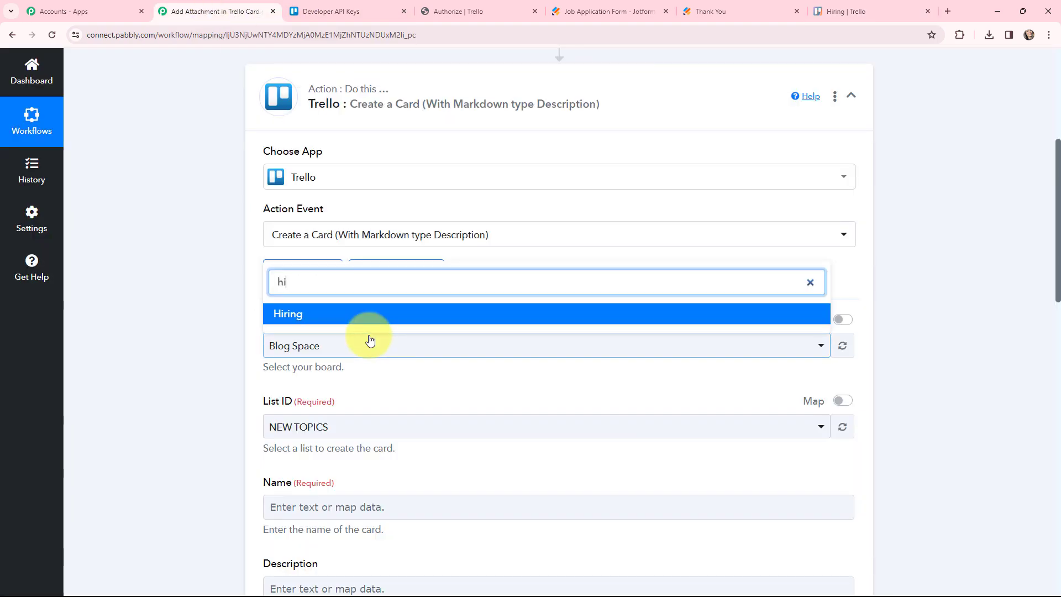
pyautogui.click(338, 319)
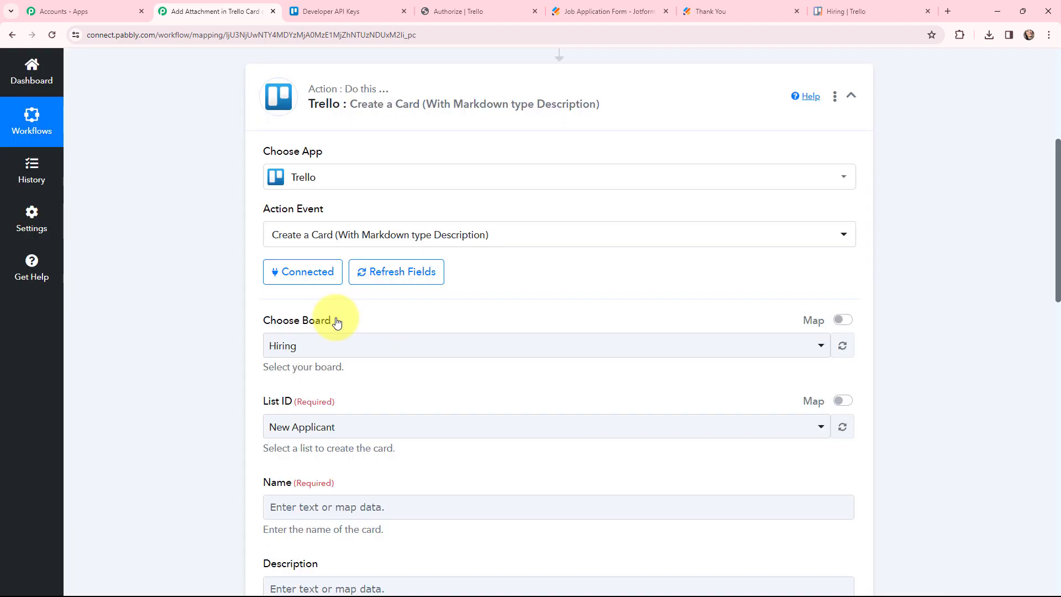
pyautogui.scroll(-3, 367, 360)
pyautogui.click(371, 263)
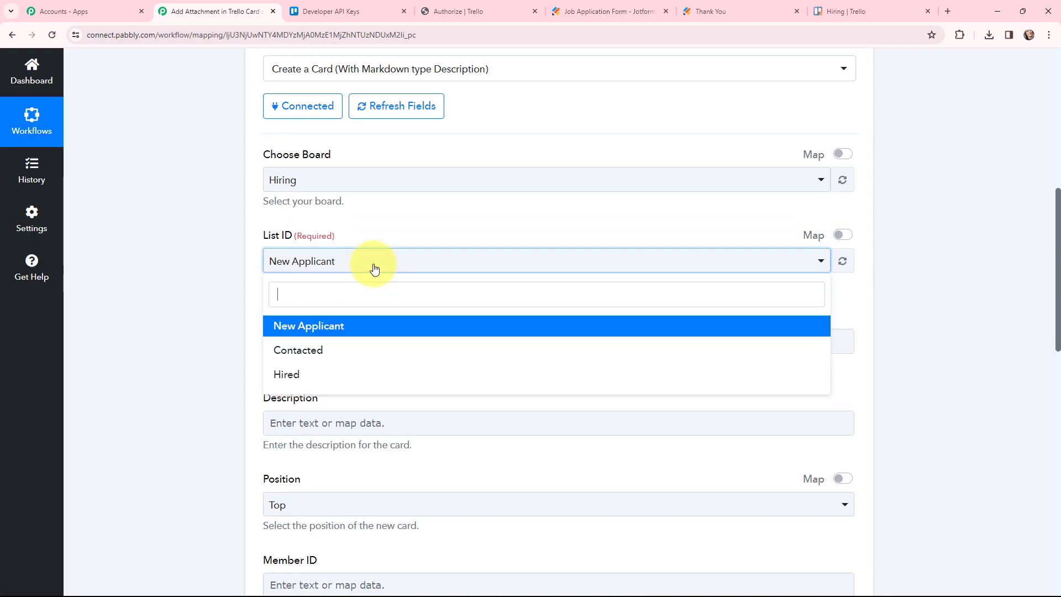
pyautogui.click(329, 327)
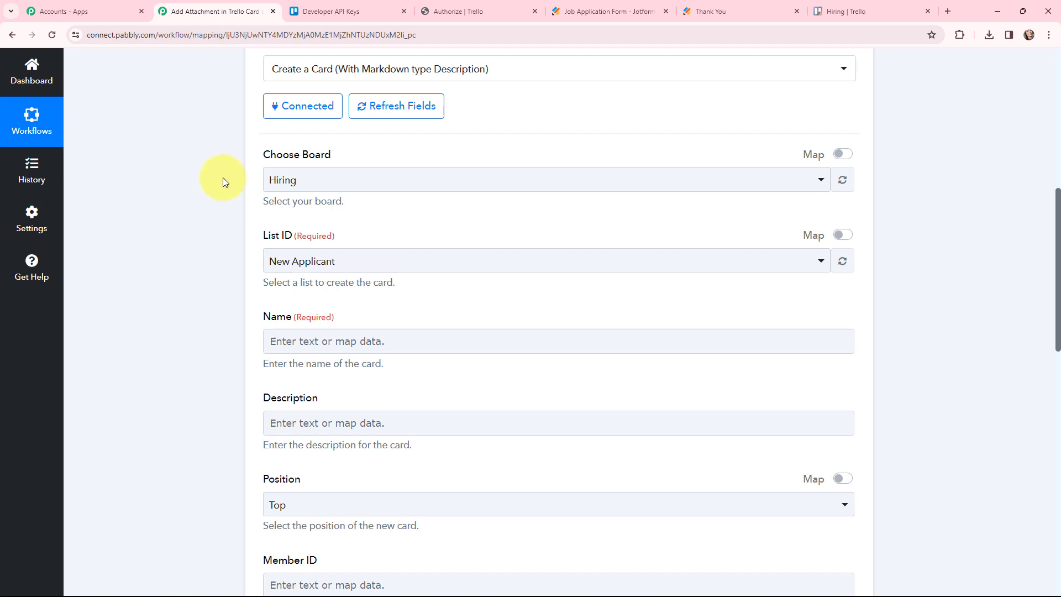
# Map the card's name to the applicant's first name and last name from the Jotform response
pyautogui.click(386, 340)
pyautogui.click(392, 446)
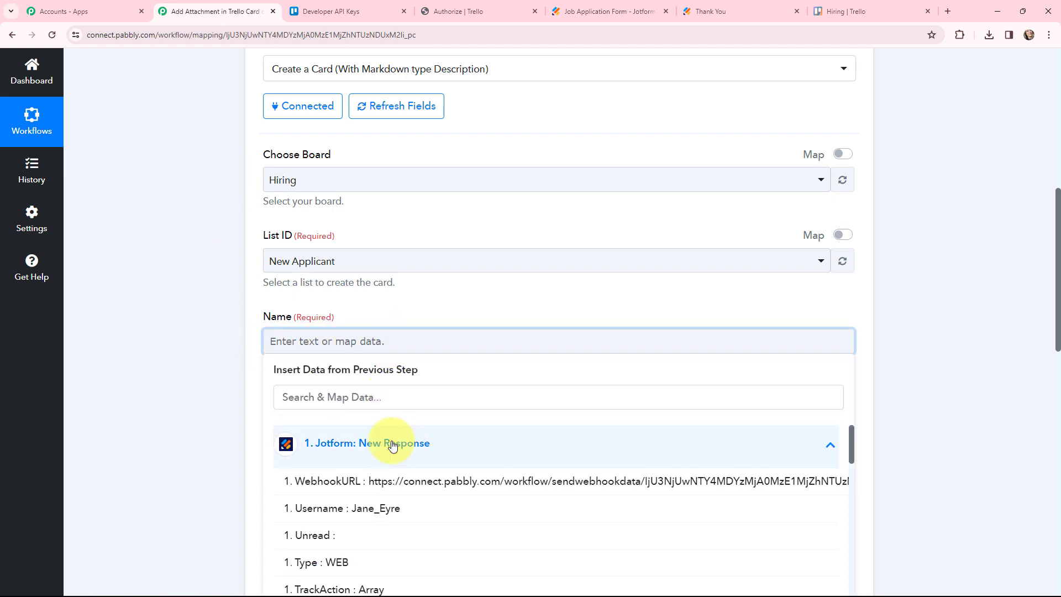
pyautogui.scroll(-4, 428, 272)
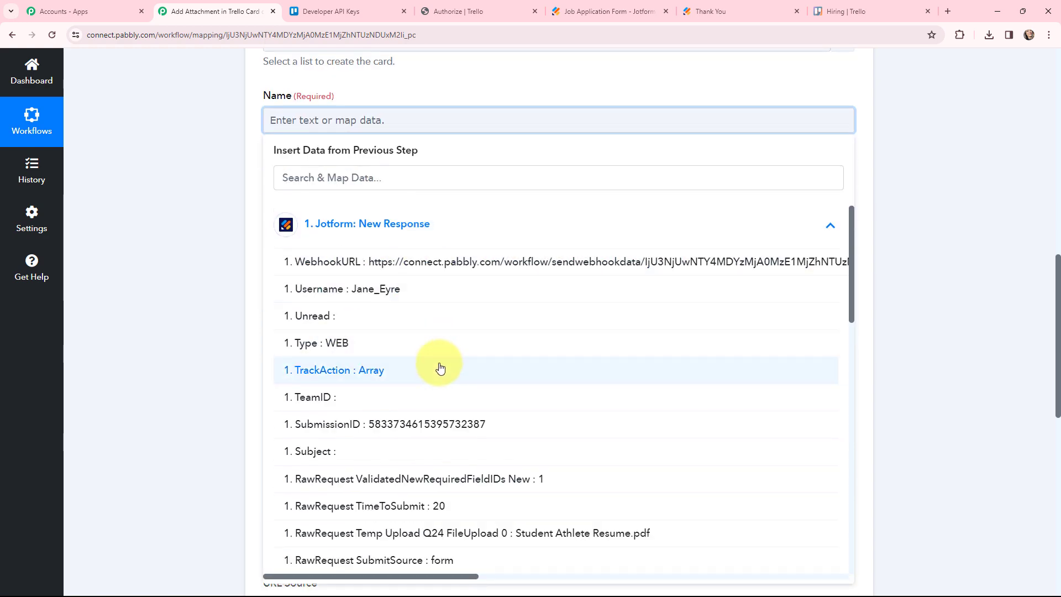
pyautogui.scroll(-5, 440, 366)
pyautogui.click(444, 391)
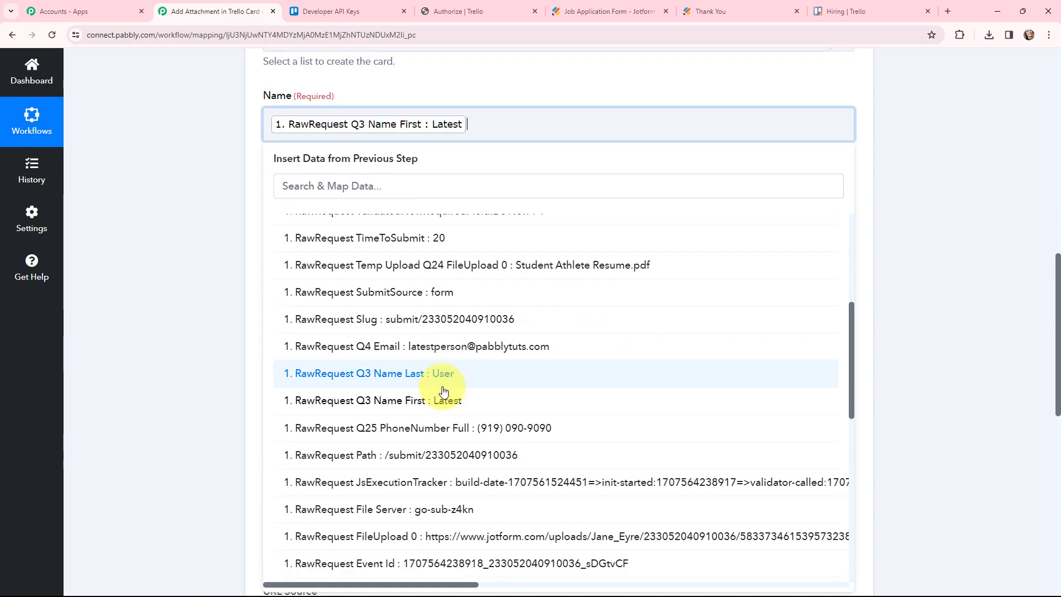
pyautogui.click(445, 373)
pyautogui.click(210, 168)
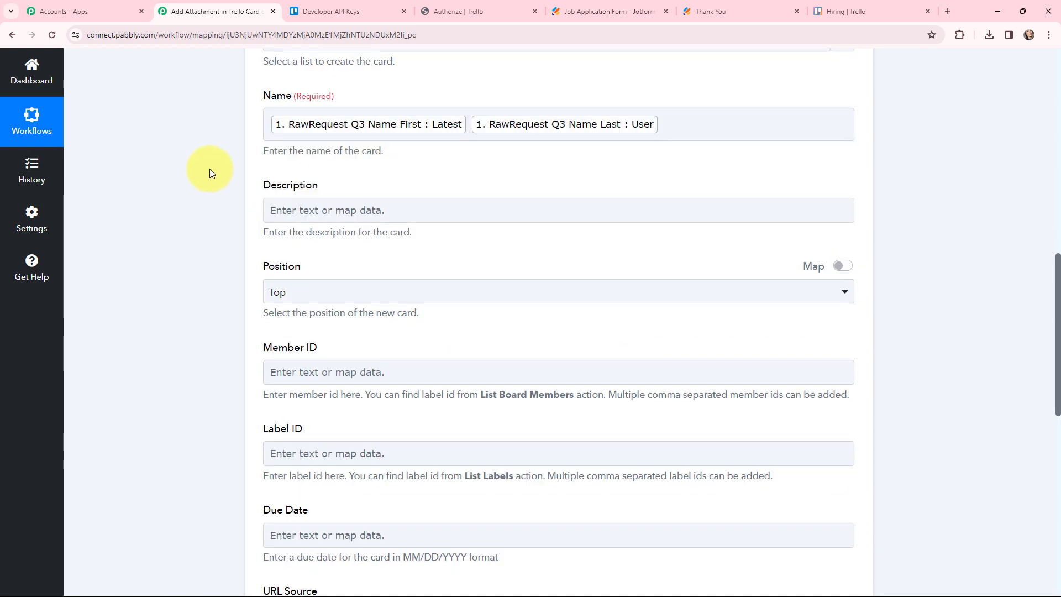
# Save the Create a Card action with its optional text fields left empty and send its test request
pyautogui.scroll(4, 210, 168)
pyautogui.scroll(2, 210, 168)
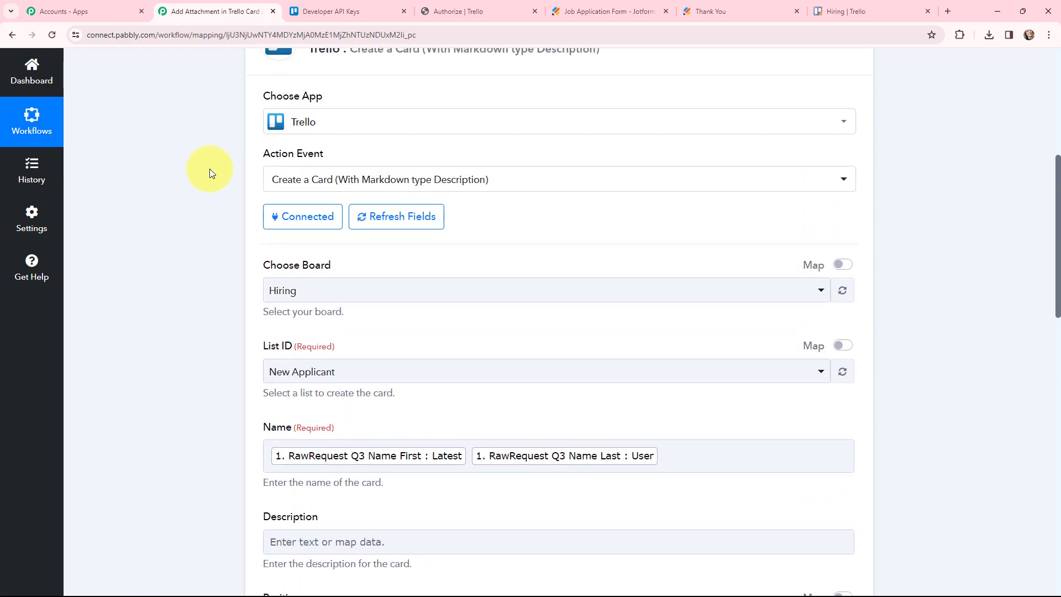
pyautogui.scroll(-5, 208, 241)
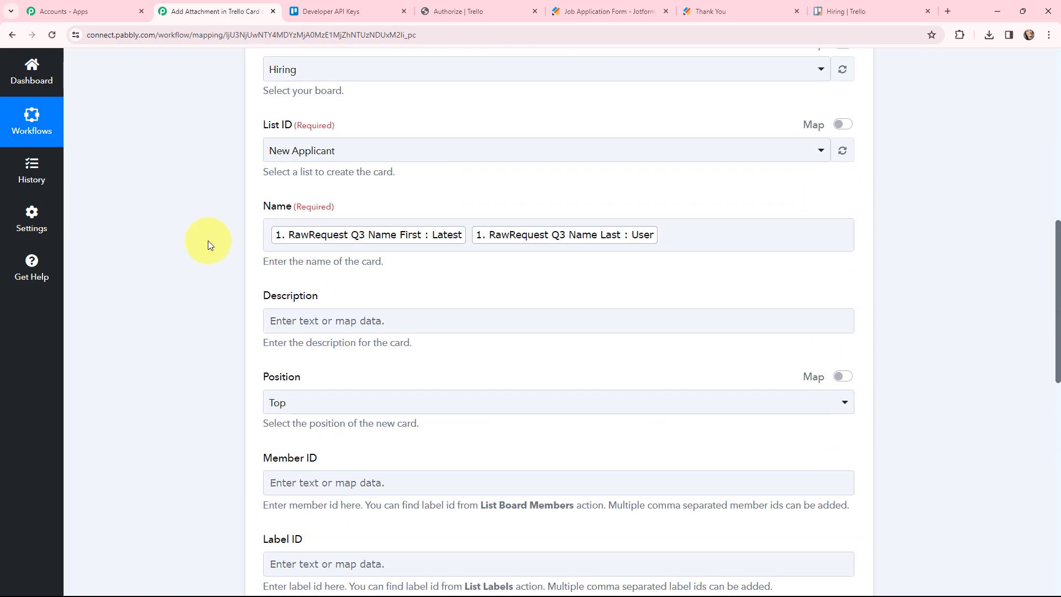
pyautogui.scroll(-1, 208, 240)
pyautogui.scroll(-2, 208, 241)
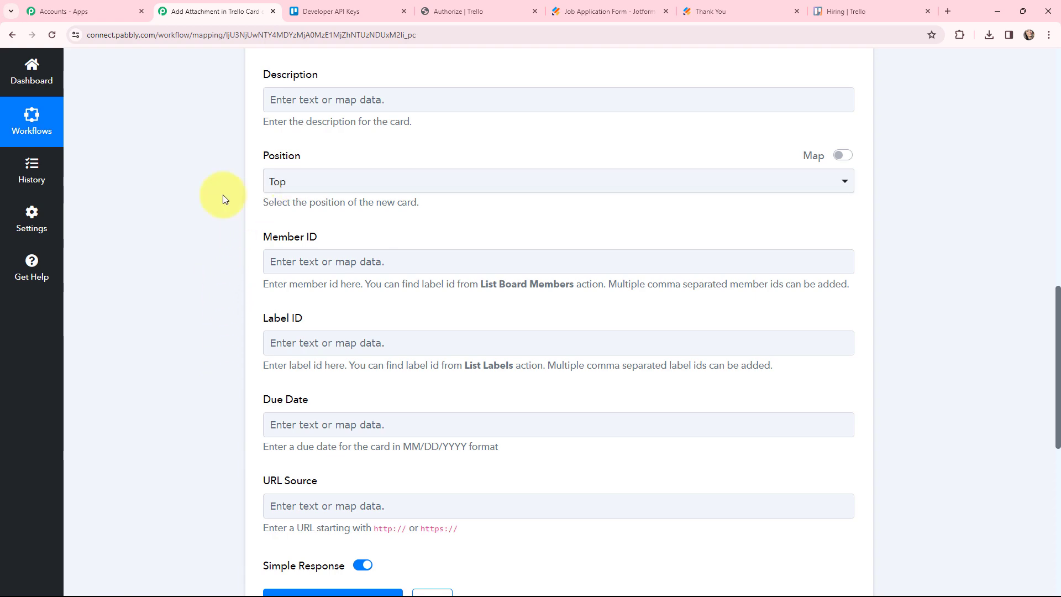
pyautogui.scroll(-4, 224, 195)
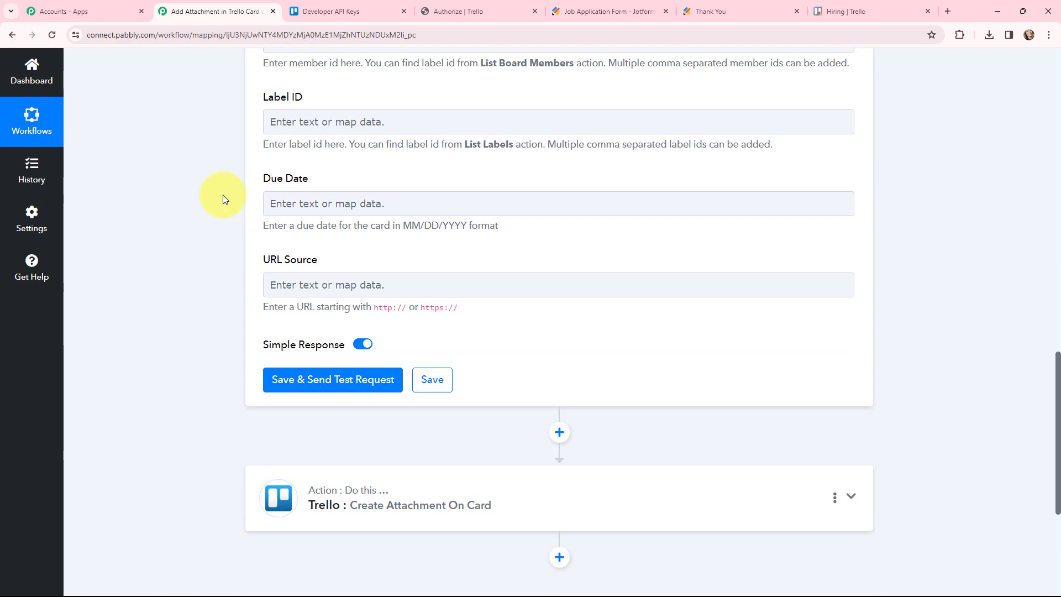
pyautogui.click(329, 380)
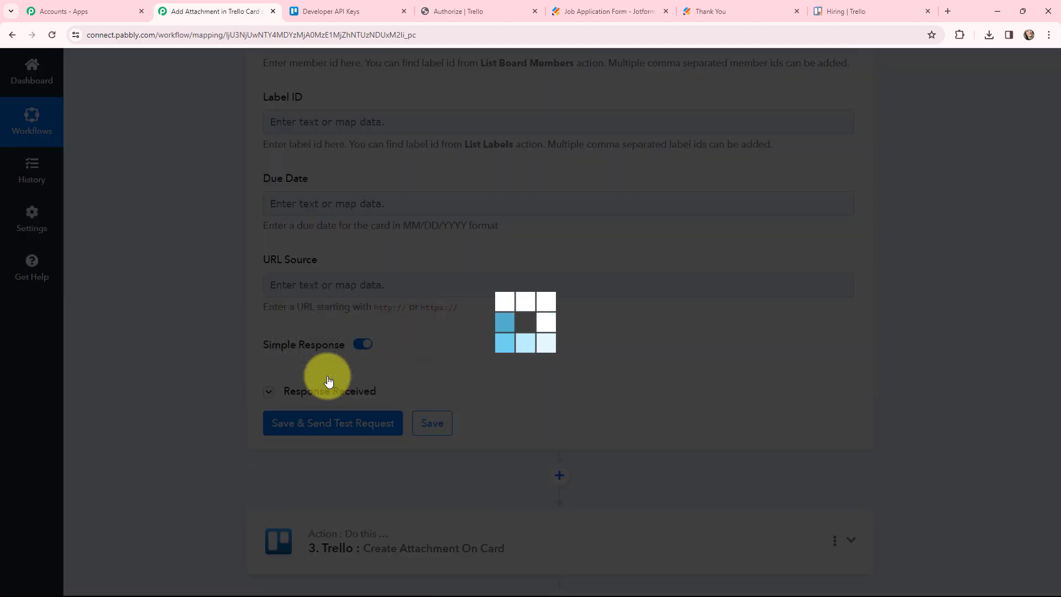
# Review the card action's test response and open the newly created card in the New Applicant list on Trello's Hiring board
pyautogui.scroll(-3, 538, 343)
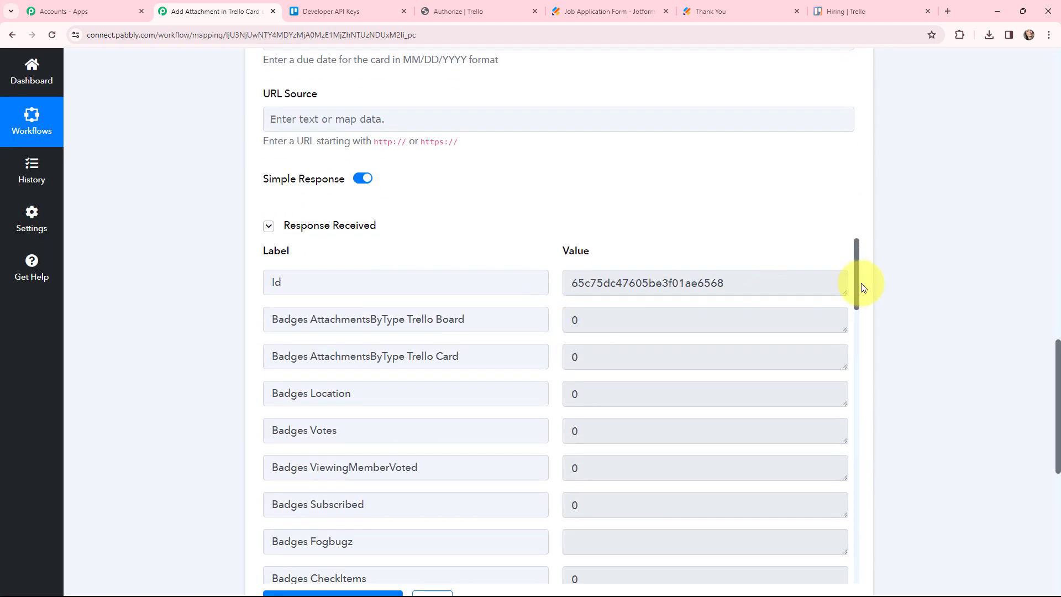
pyautogui.moveTo(862, 286); pyautogui.dragTo(858, 482)
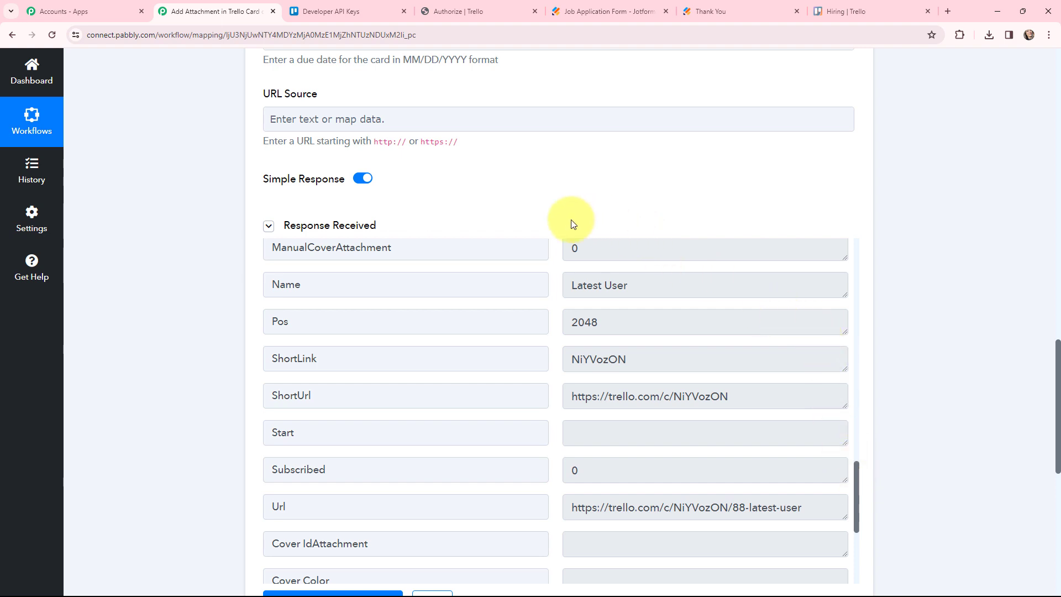
pyautogui.scroll(-1, 547, 207)
pyautogui.scroll(-1, 546, 205)
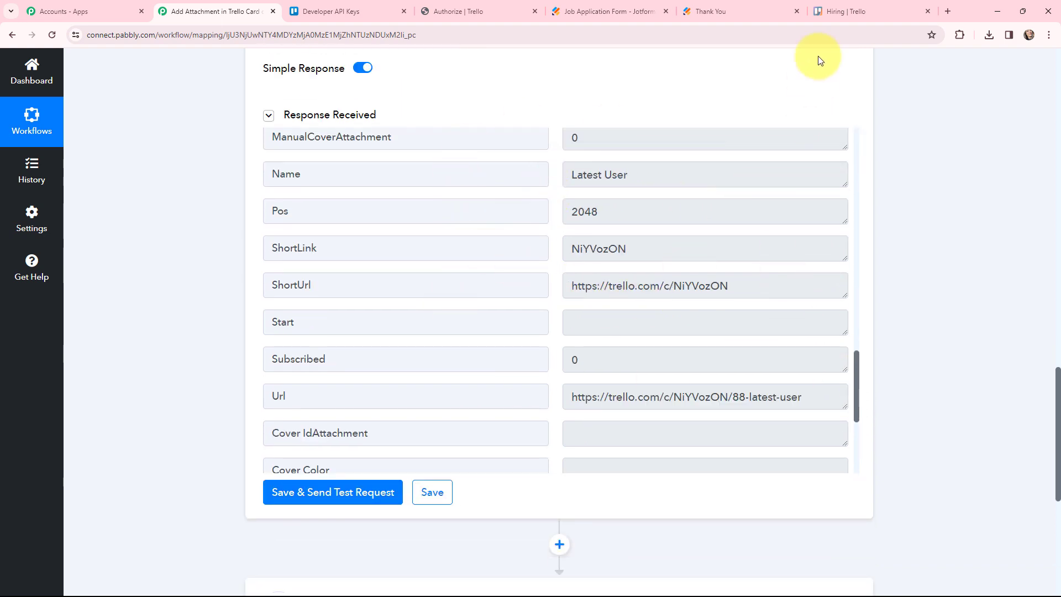
pyautogui.click(840, 7)
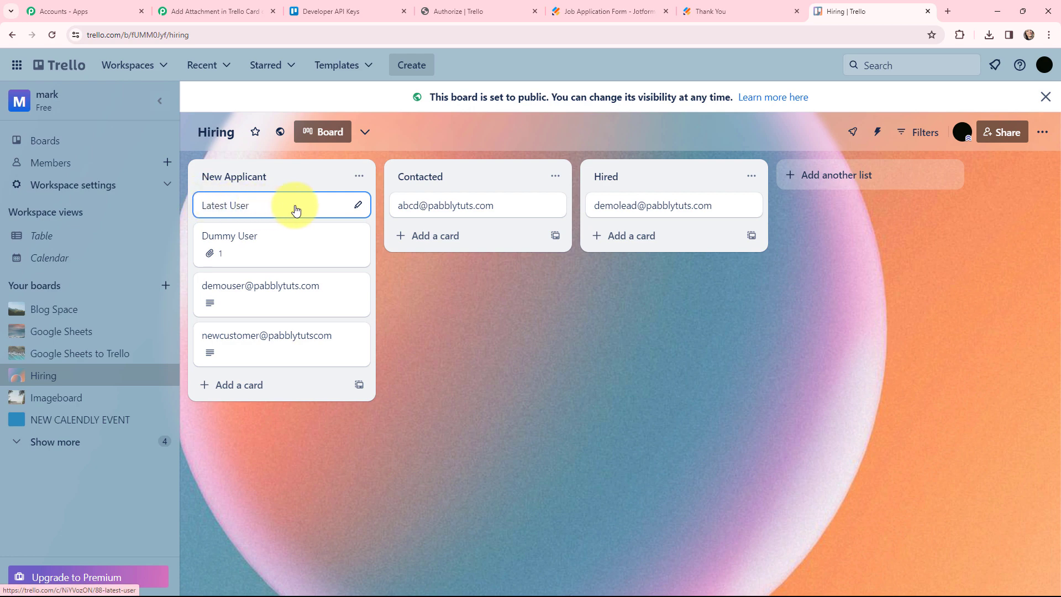
pyautogui.click(250, 206)
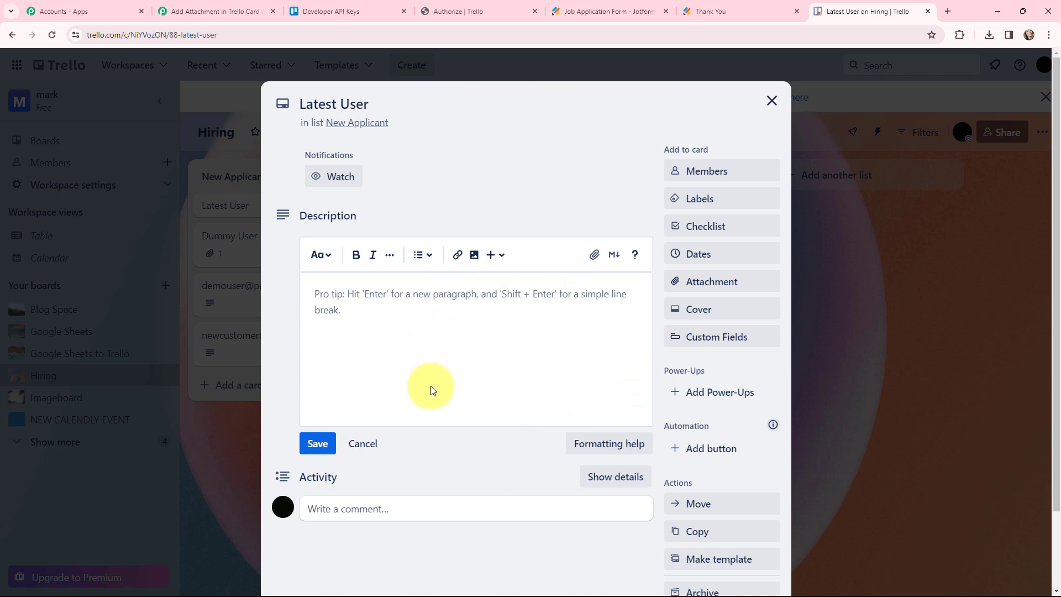
# Return to the workflow and connect the Create Attachment On Card action through the existing Trello #4 connection
pyautogui.click(195, 6)
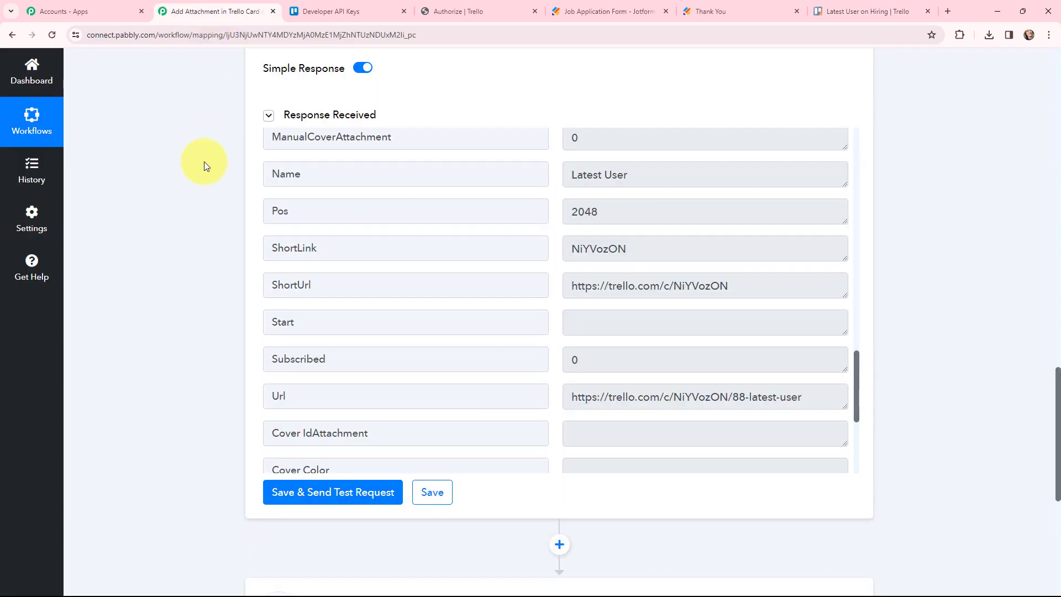
pyautogui.scroll(-5, 226, 244)
pyautogui.click(349, 332)
pyautogui.scroll(3, 354, 334)
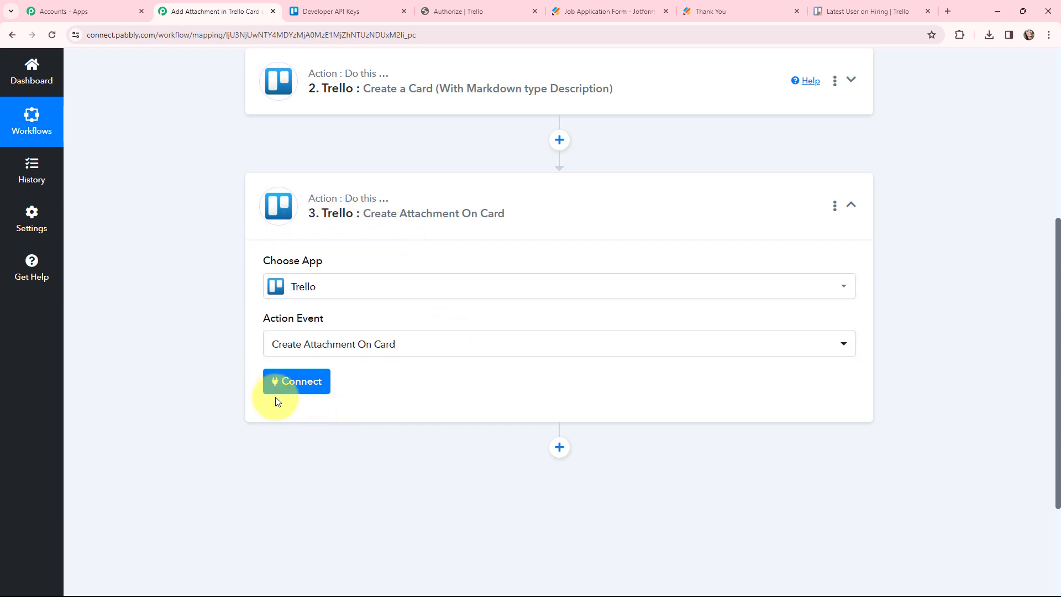
pyautogui.click(298, 383)
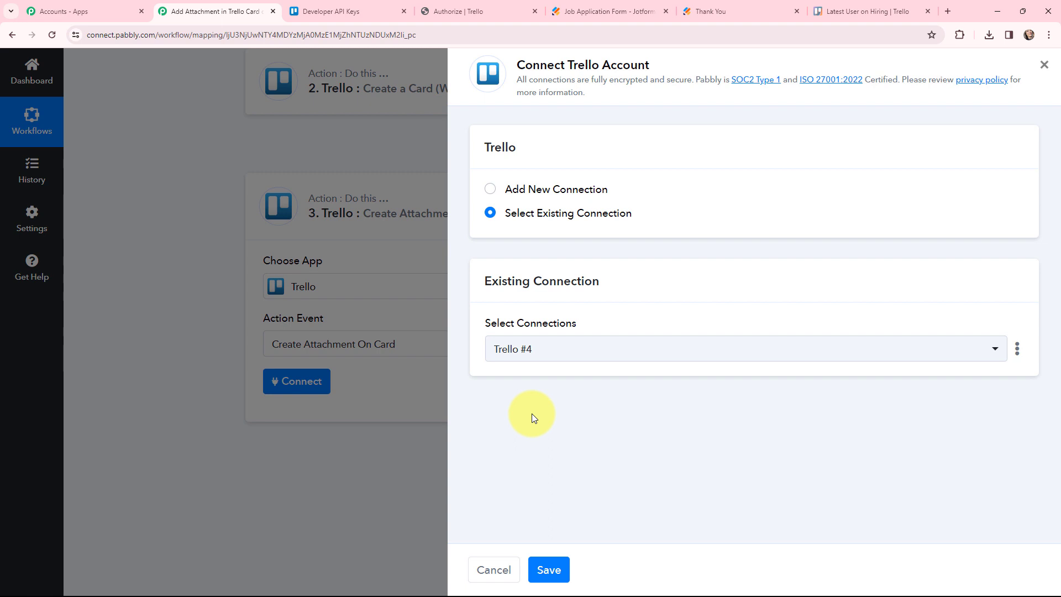
pyautogui.click(548, 569)
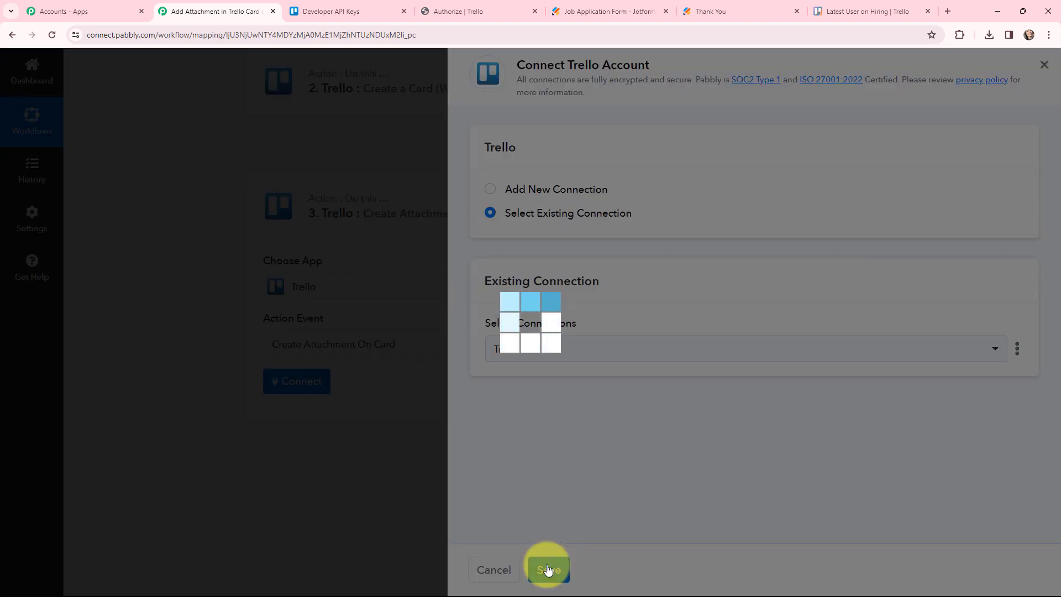
# Set the attachment action's board to Hiring and its list to New Applicant
pyautogui.scroll(-2, 548, 377)
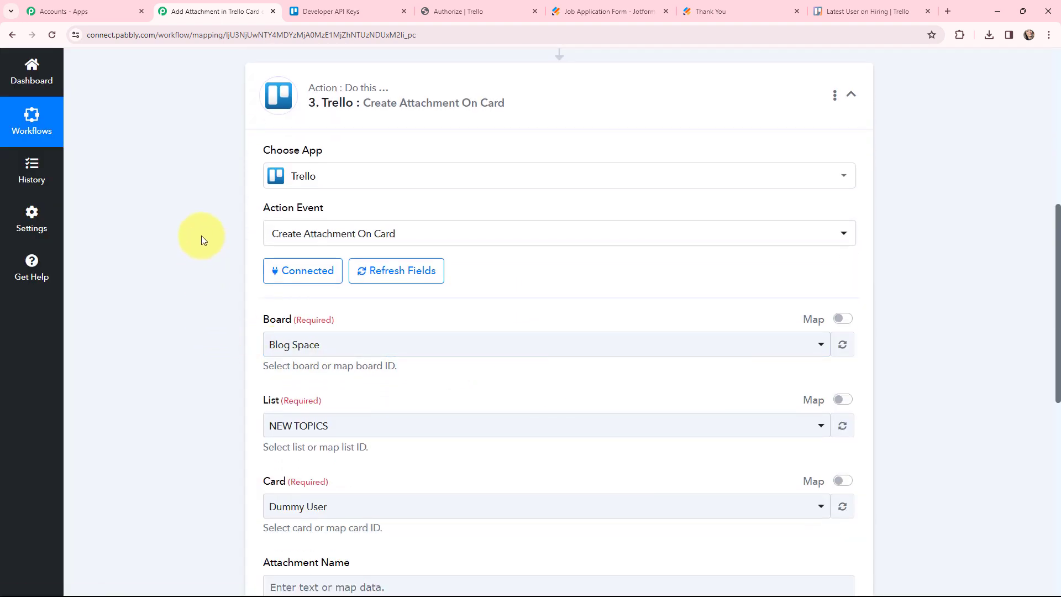
pyautogui.scroll(-1, 210, 240)
pyautogui.click(326, 288)
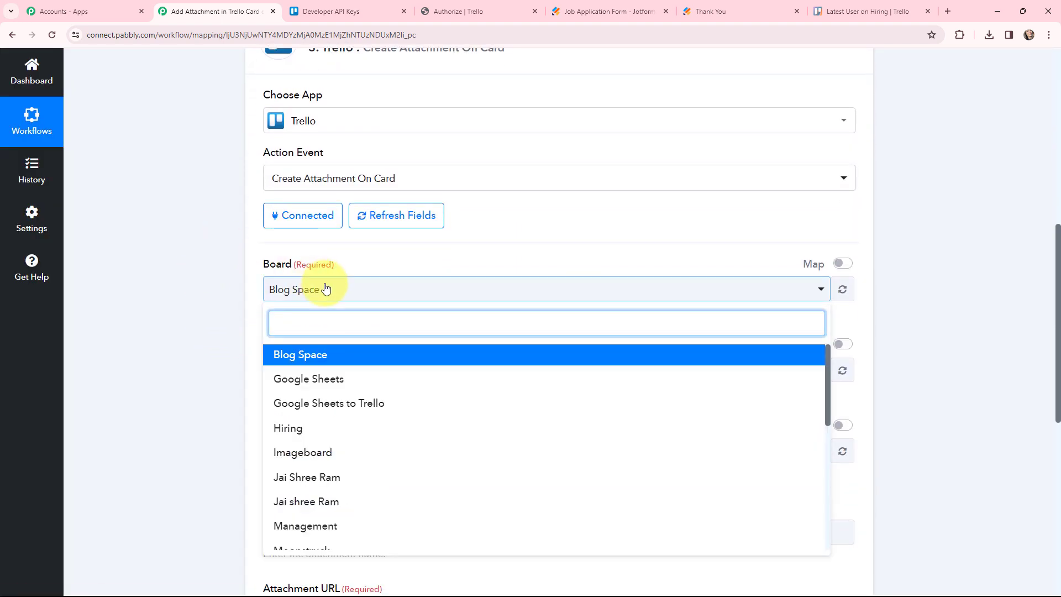
pyautogui.write('hir')
pyautogui.click(317, 351)
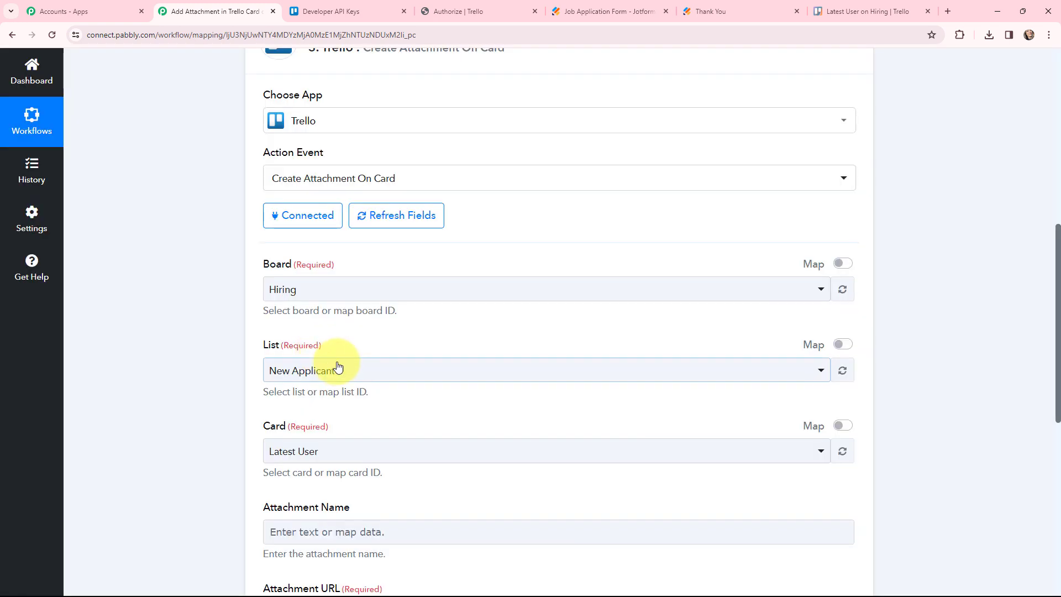
pyautogui.click(347, 372)
pyautogui.click(315, 433)
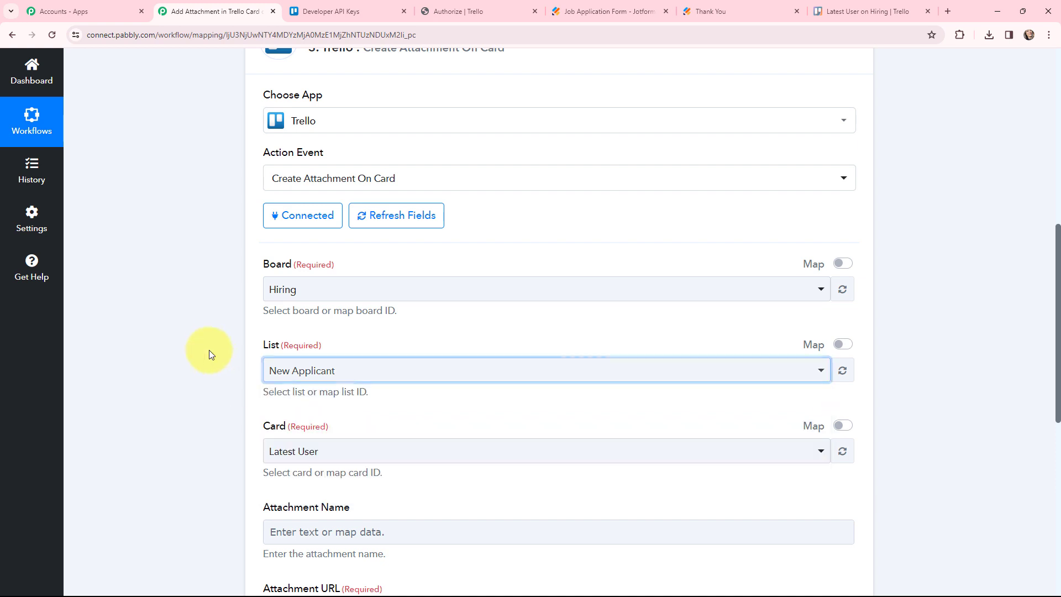
# Enable mapping for the attachment action's card and map it to the Id from the Create a Card response
pyautogui.scroll(-3, 221, 309)
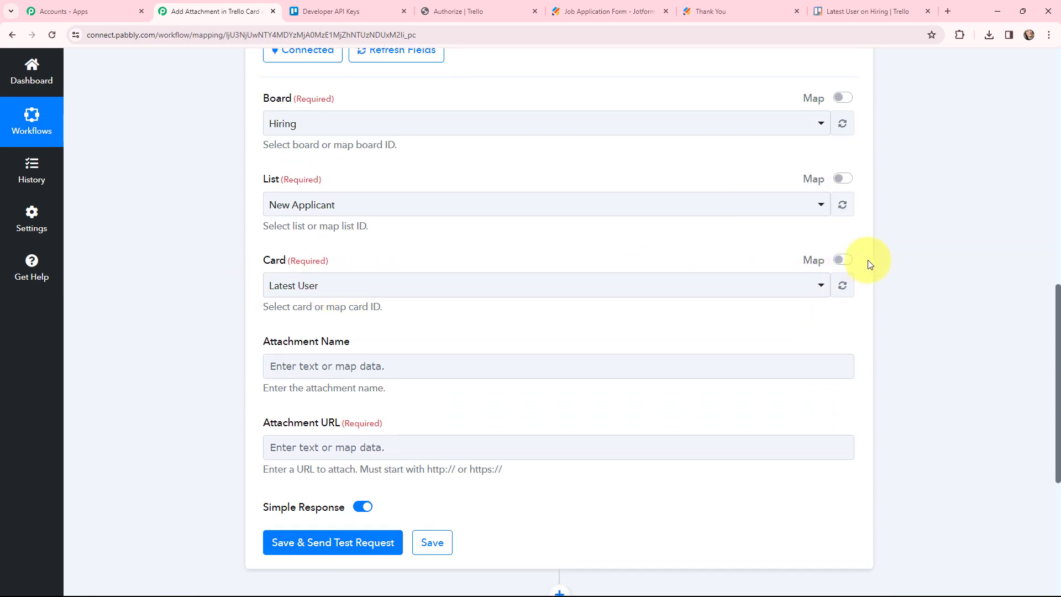
pyautogui.click(346, 285)
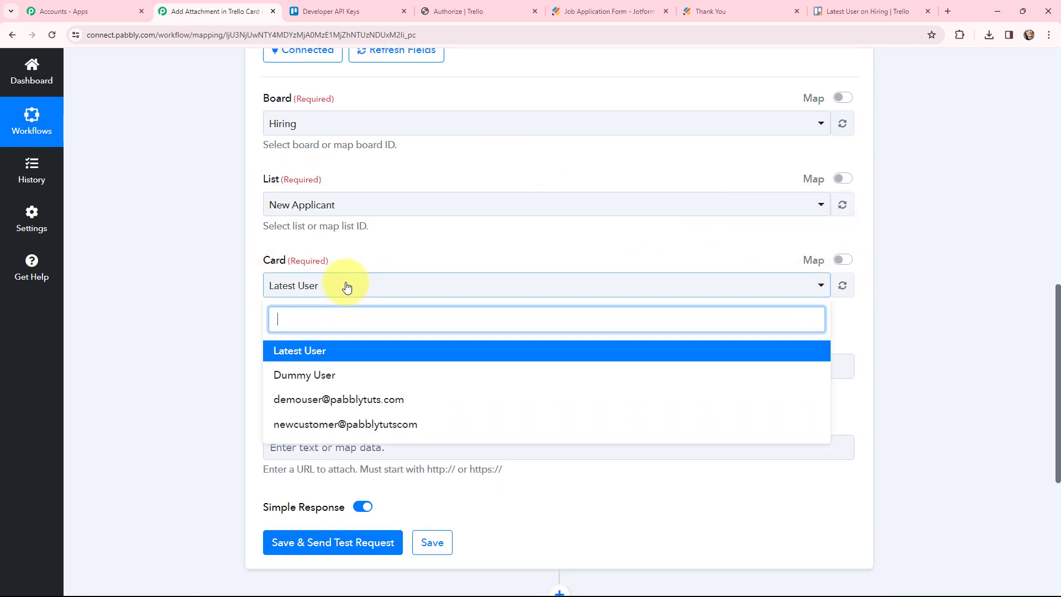
pyautogui.click(347, 287)
pyautogui.click(842, 260)
pyautogui.click(417, 287)
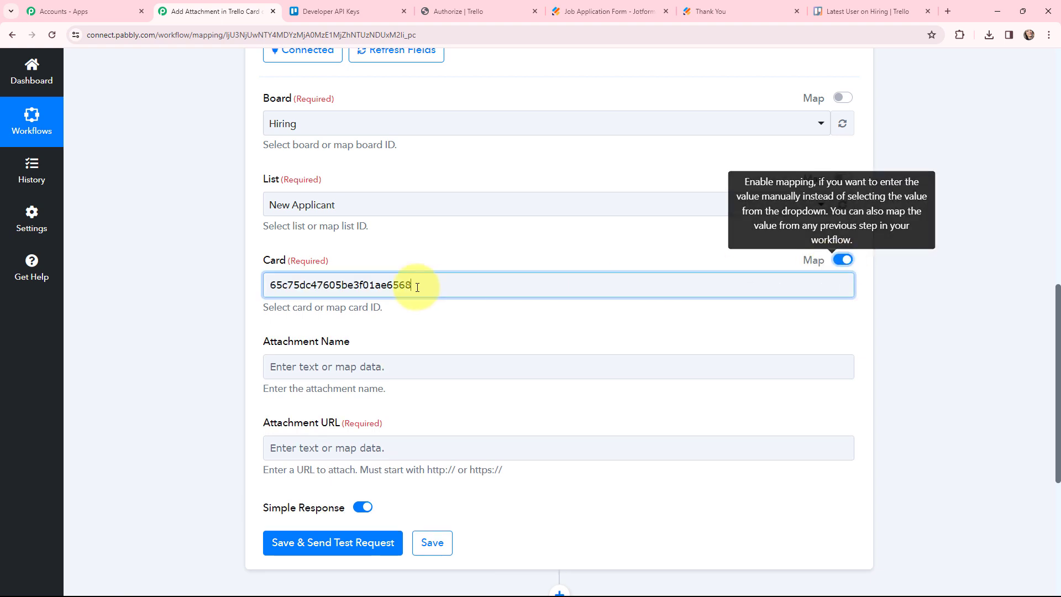
pyautogui.moveTo(417, 287); pyautogui.dragTo(177, 284)
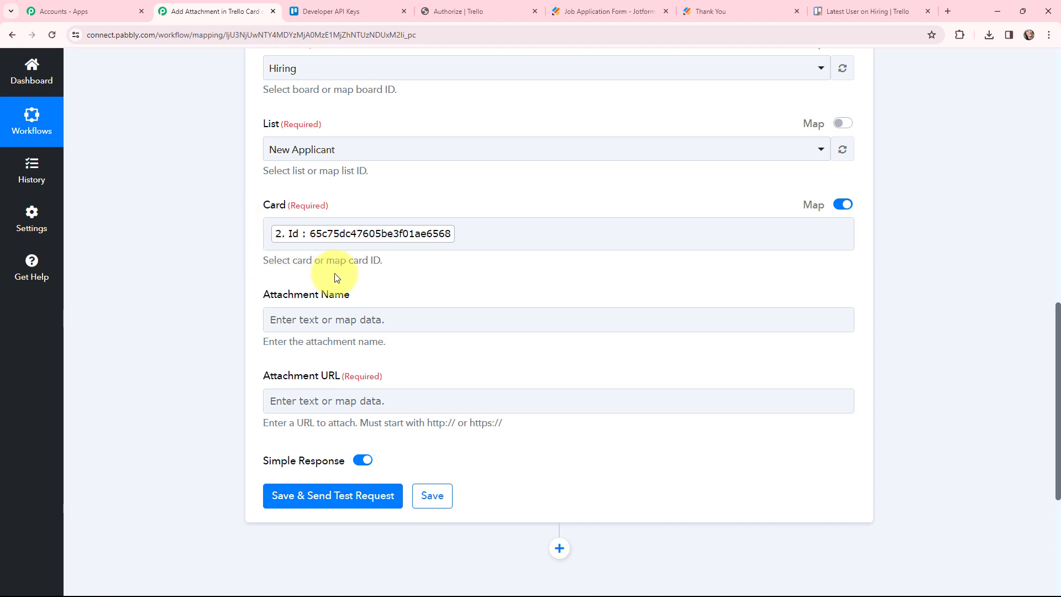
pyautogui.click(268, 241)
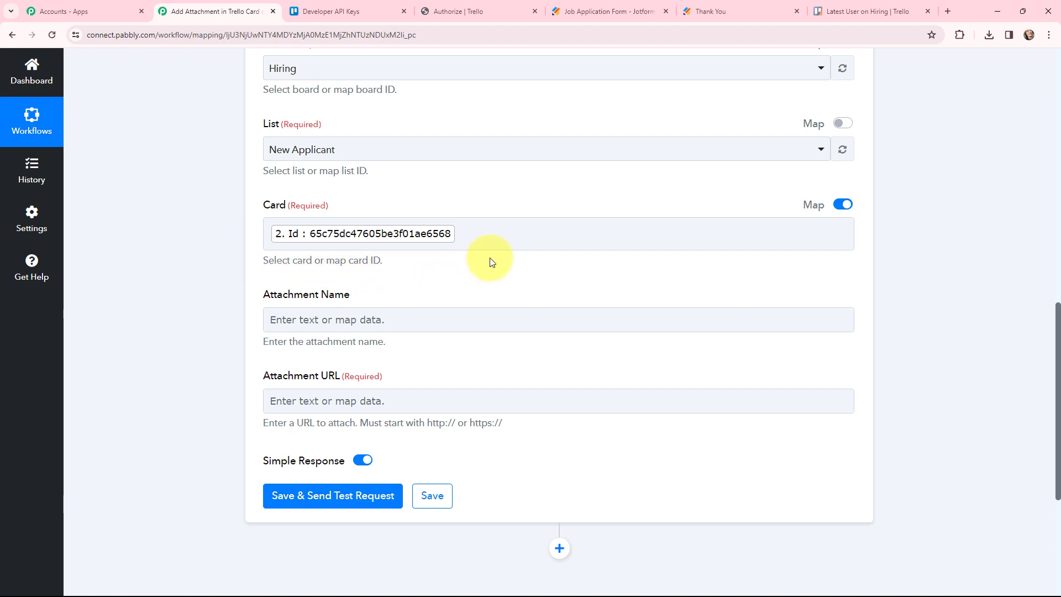
# Name the attachment Resume and map its URL to RawRequest FileUpload 0 from the Jotform response
pyautogui.click(343, 319)
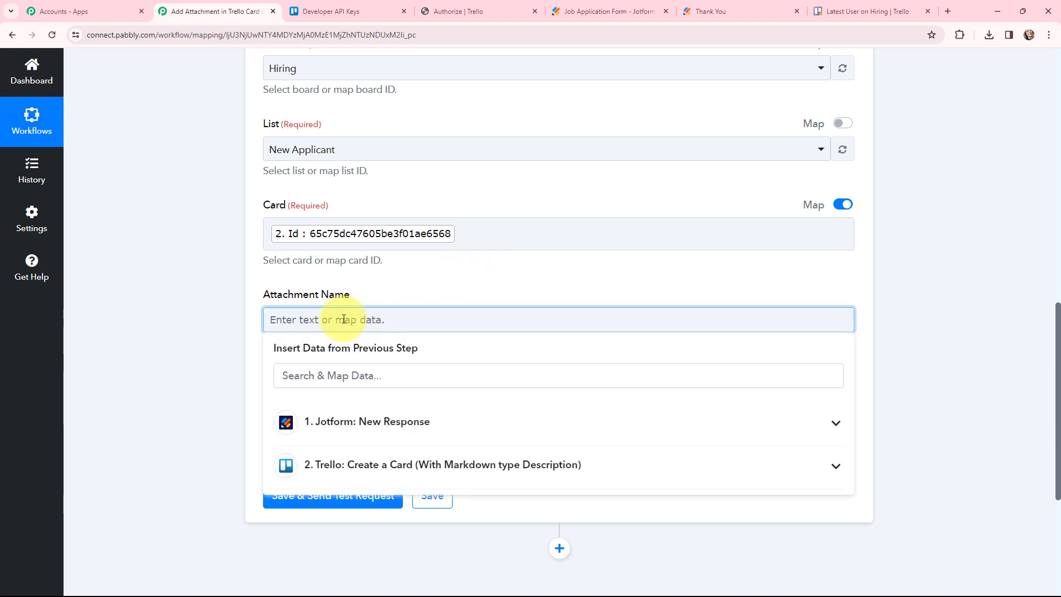
pyautogui.write('Resume')
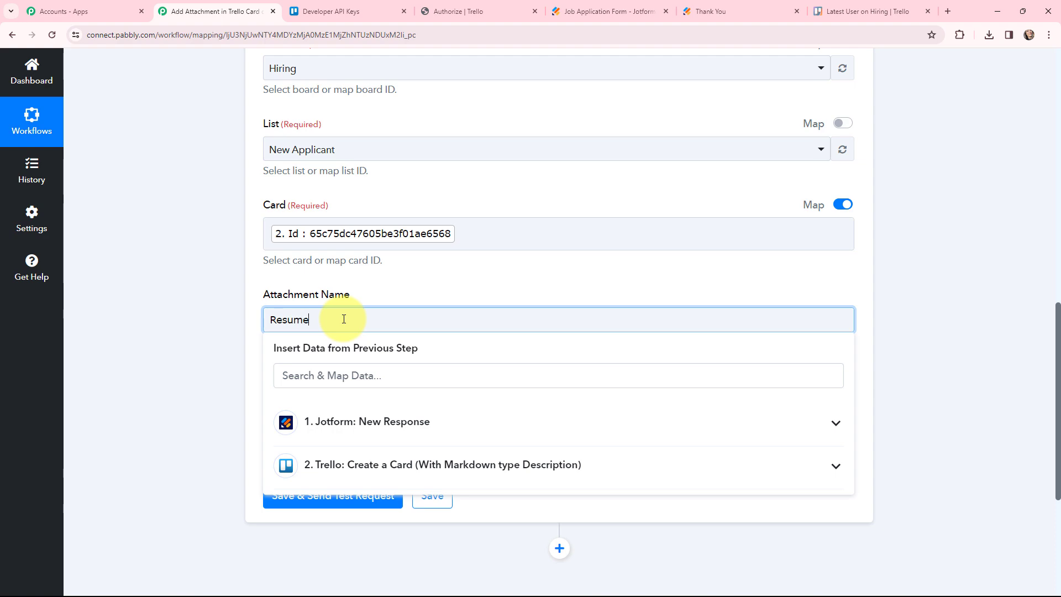
pyautogui.click(225, 298)
pyautogui.click(313, 401)
pyautogui.scroll(-3, 354, 406)
pyautogui.click(462, 351)
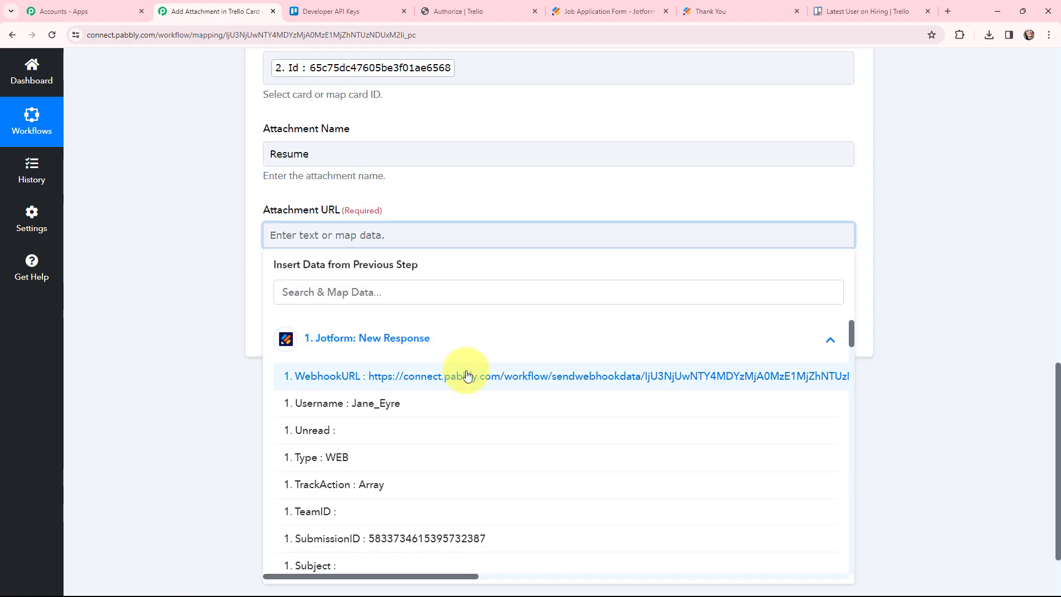
pyautogui.scroll(-6, 466, 375)
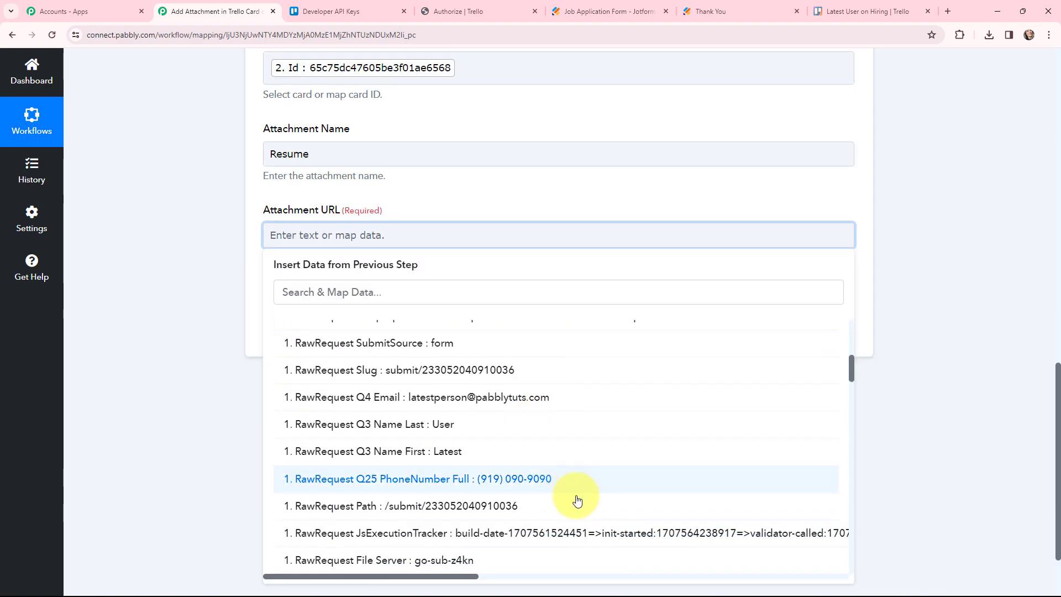
pyautogui.scroll(-5, 577, 500)
pyautogui.click(532, 363)
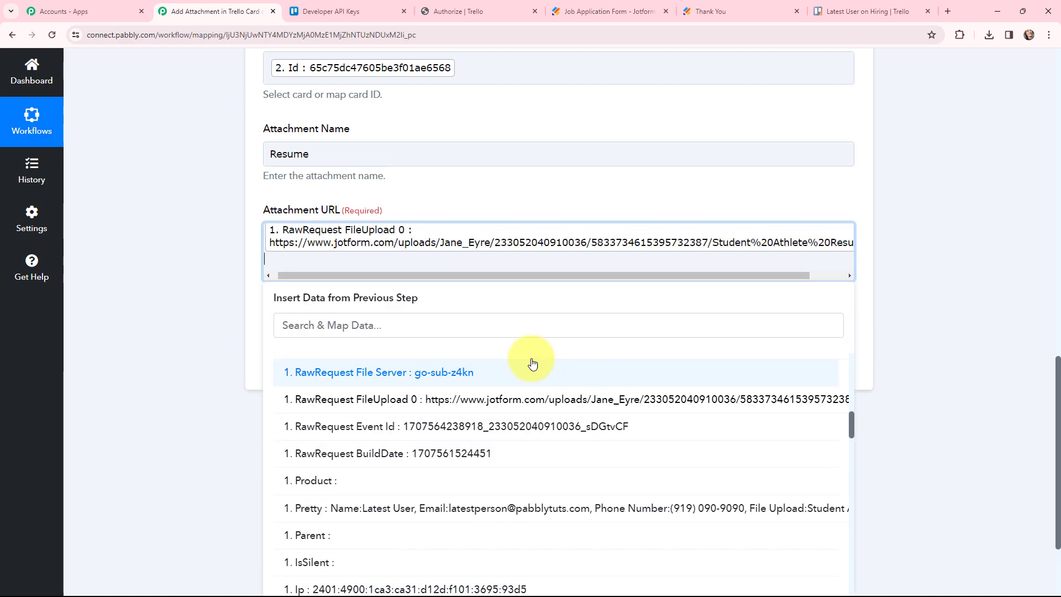
pyautogui.click(231, 239)
# Check the attachment action's mapped fields, save the action and send its test request
pyautogui.scroll(4, 233, 239)
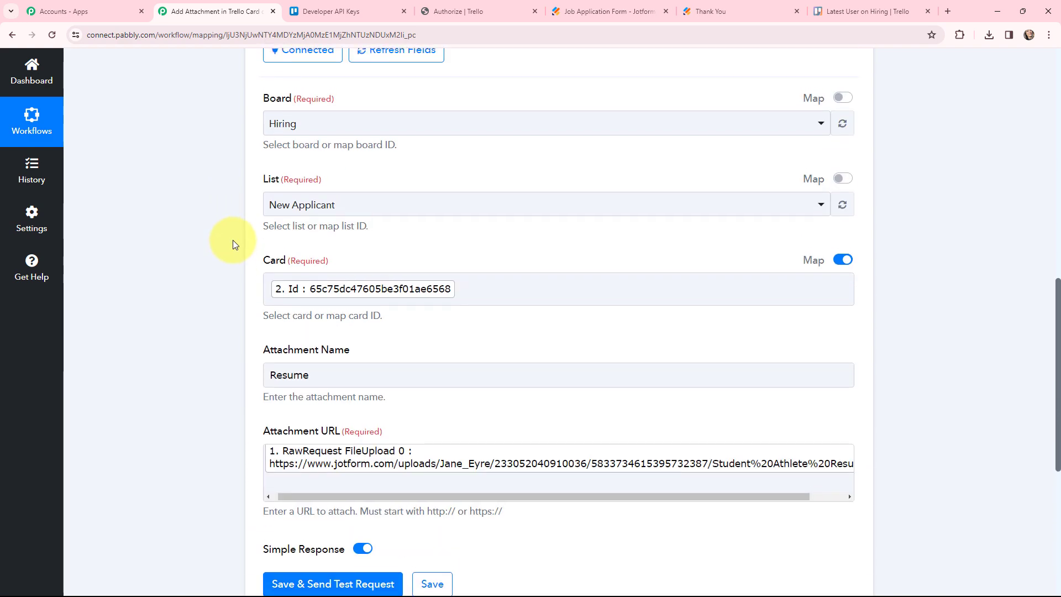
pyautogui.scroll(3, 233, 240)
pyautogui.scroll(-1, 233, 239)
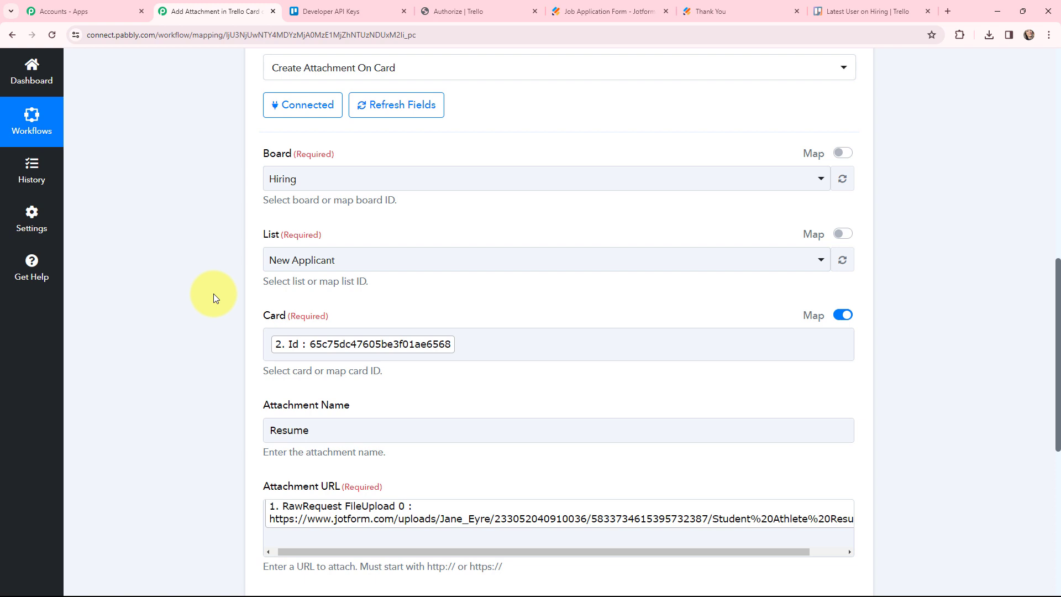
pyautogui.scroll(-2, 207, 279)
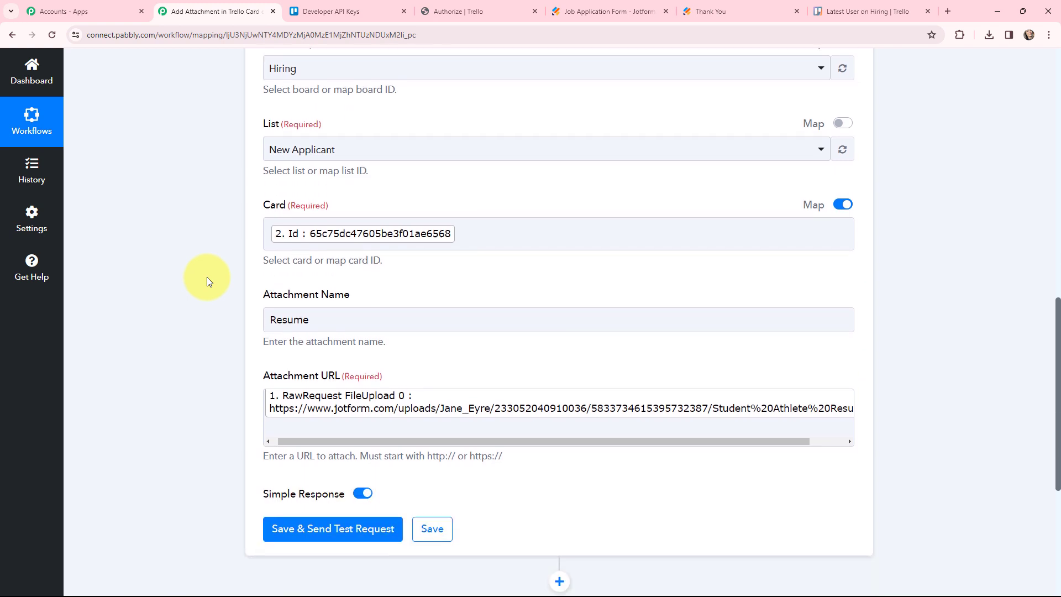
pyautogui.scroll(-2, 238, 392)
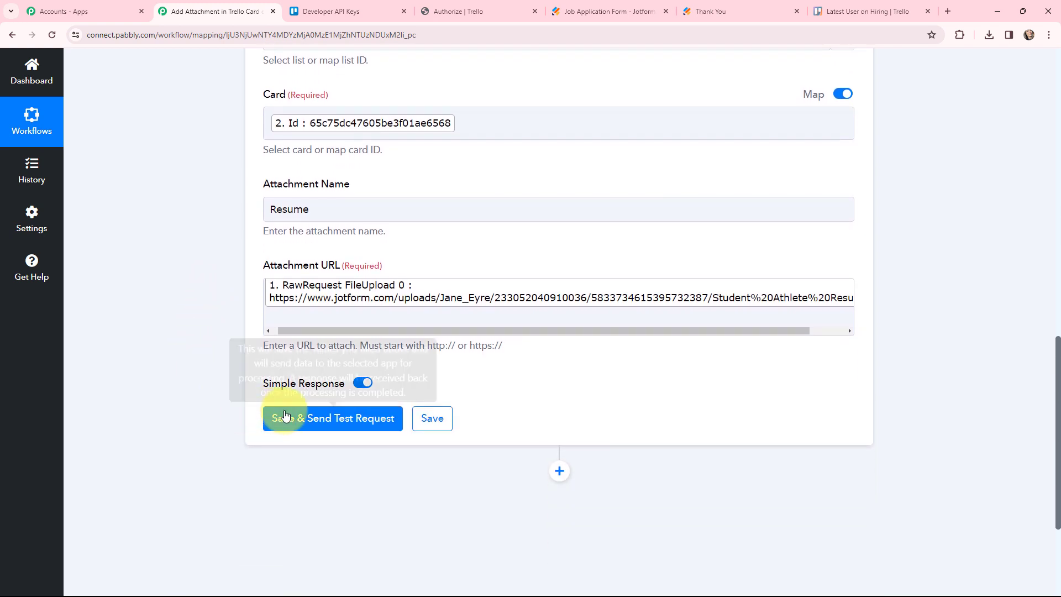
pyautogui.click(328, 418)
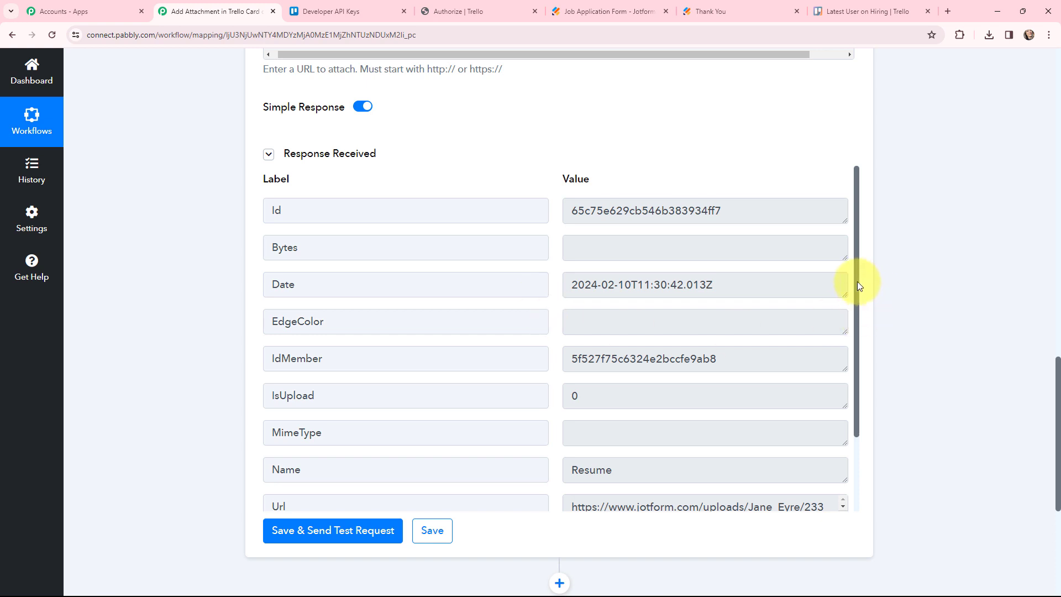
# Review the attachment test response and open the Resume attachment on the new applicant's Trello card
pyautogui.moveTo(857, 281); pyautogui.dragTo(866, 261)
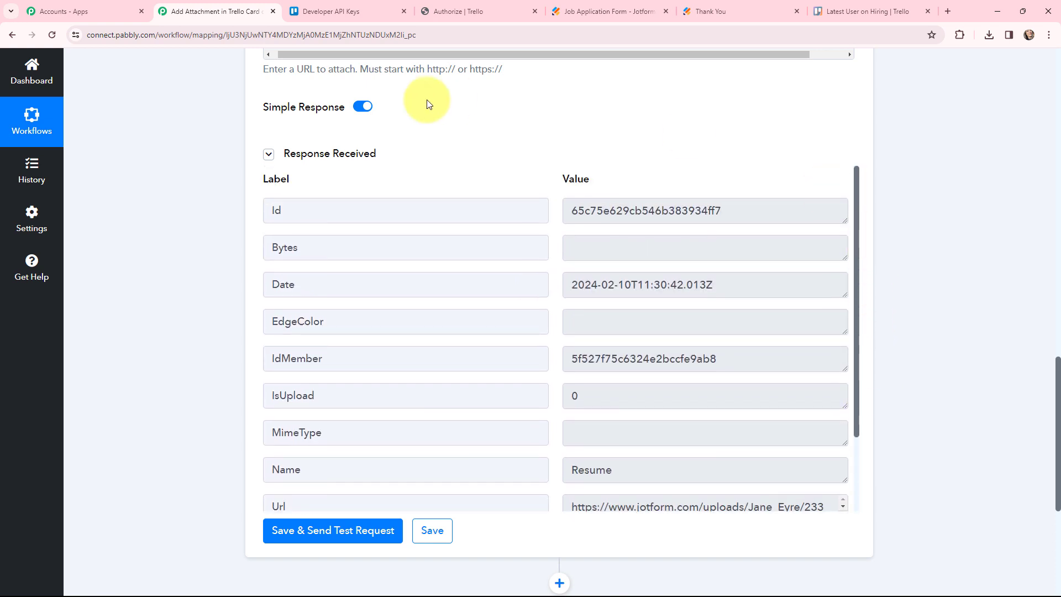
pyautogui.click(838, 10)
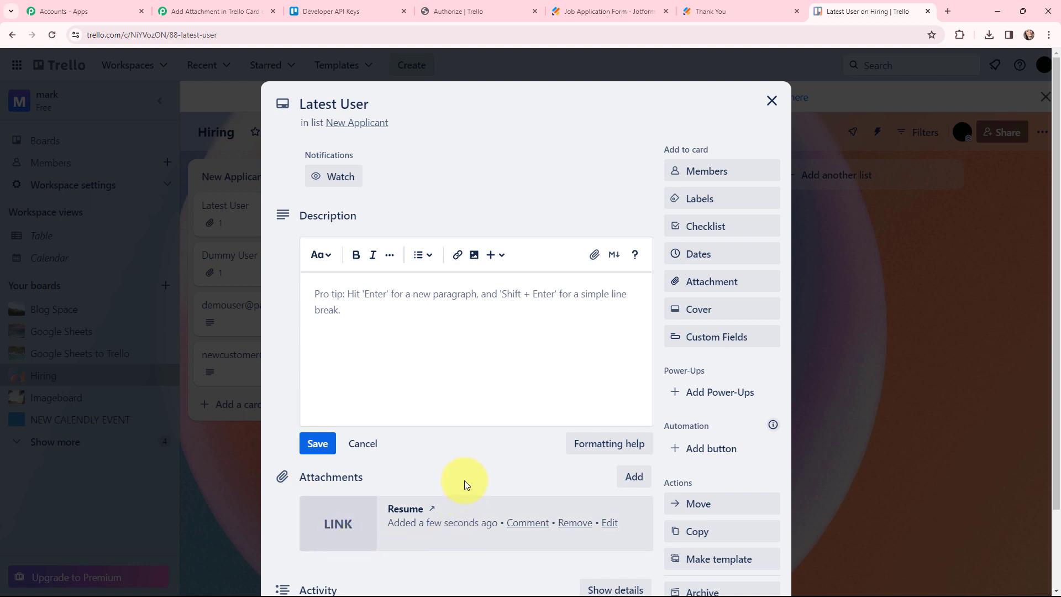
pyautogui.click(413, 510)
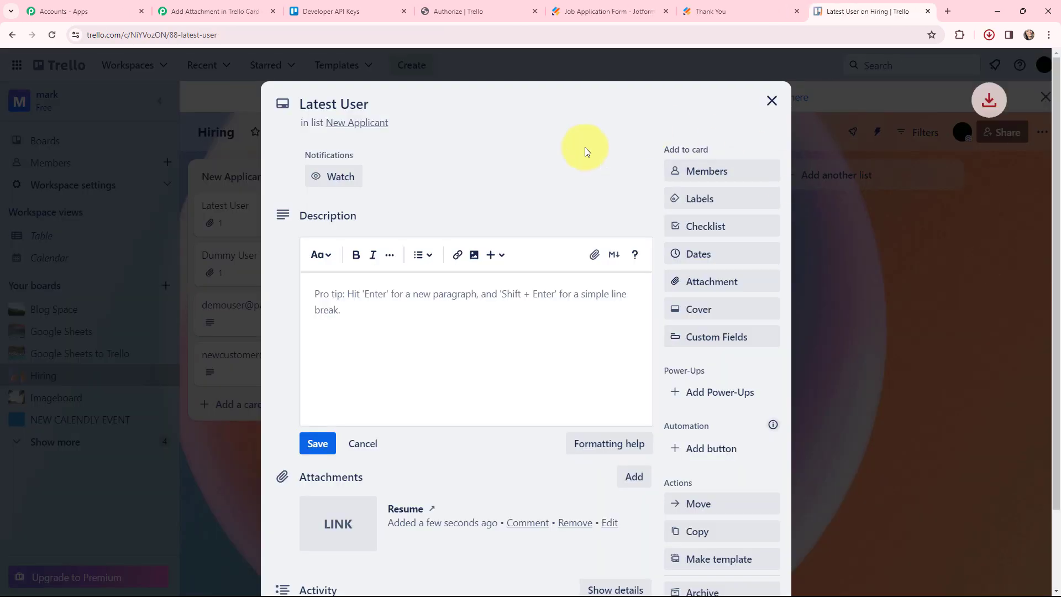